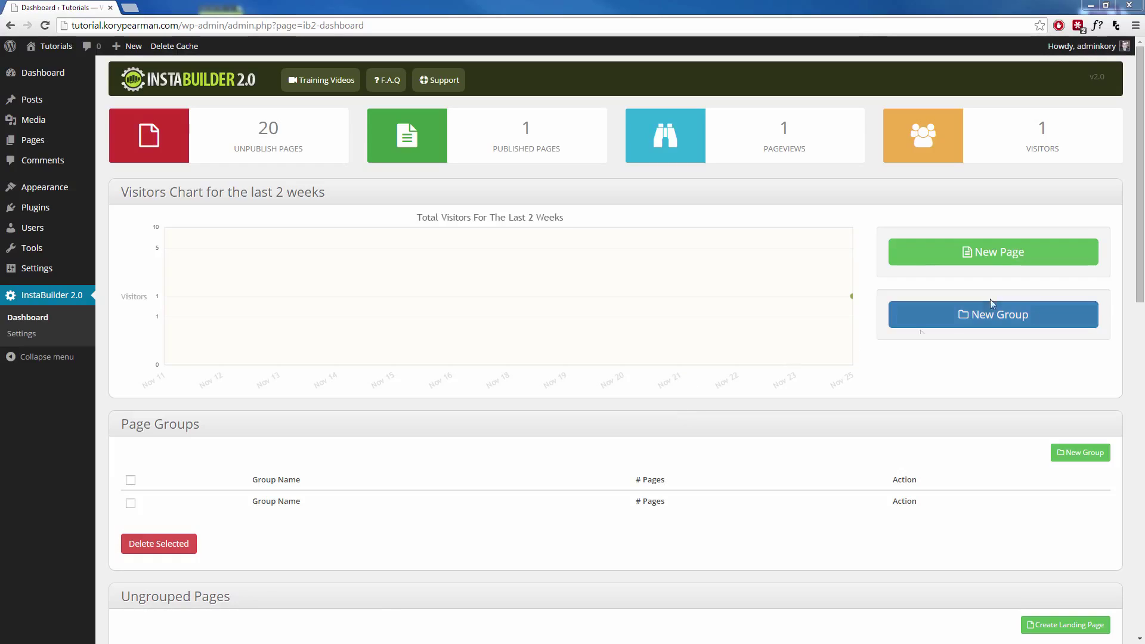
Start a new page with Create From Scratch, skipping the template choice
click(909, 251)
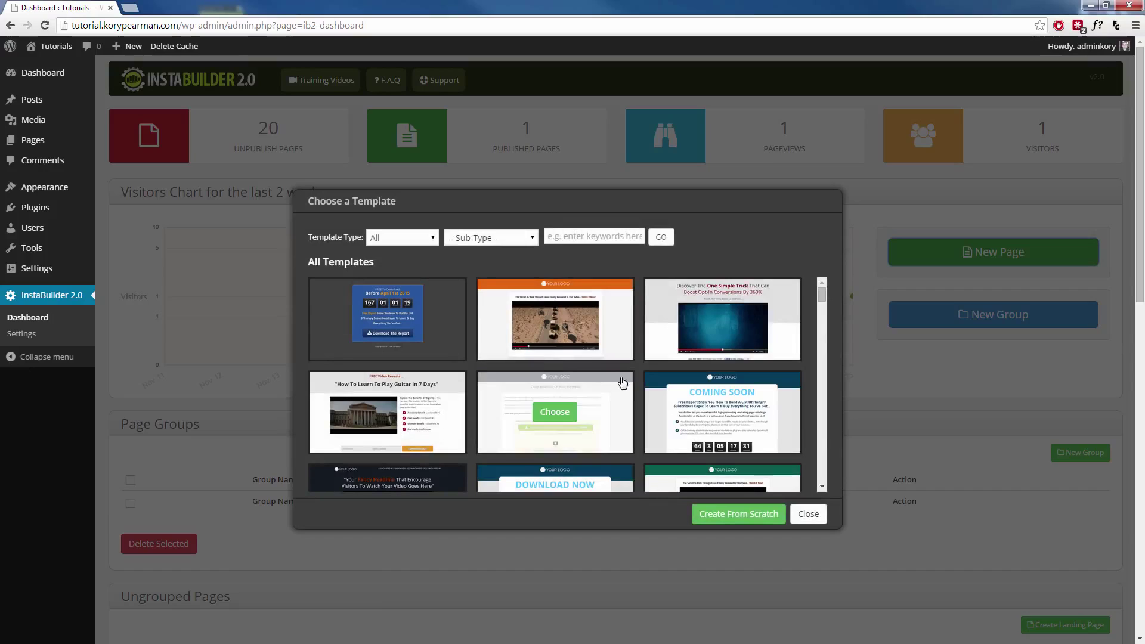
mouse_move(581, 352)
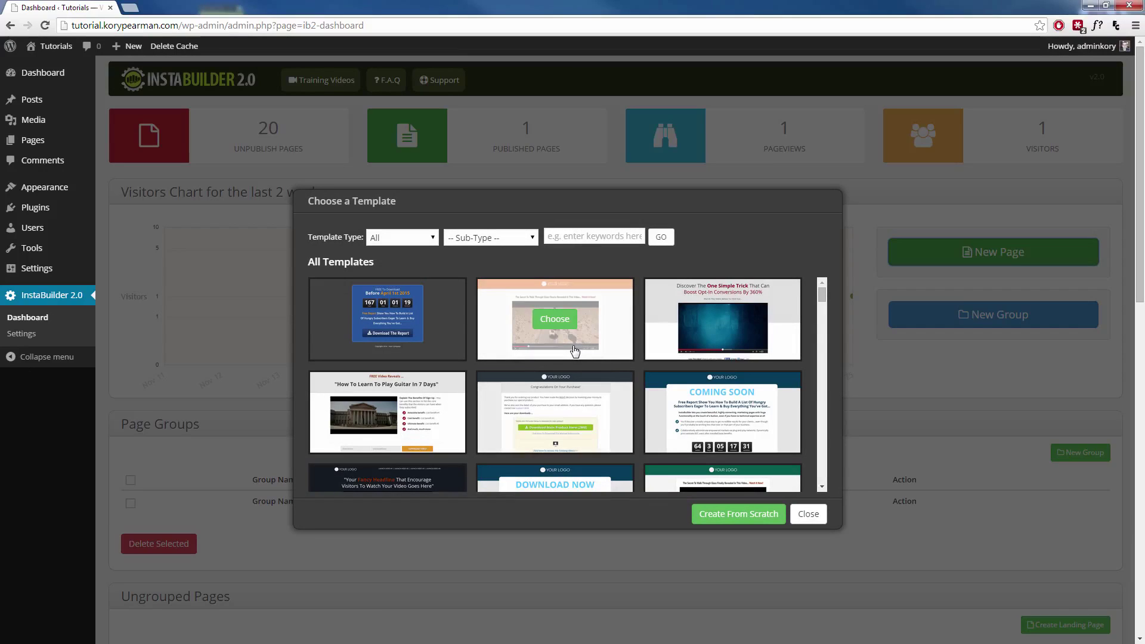
click(719, 521)
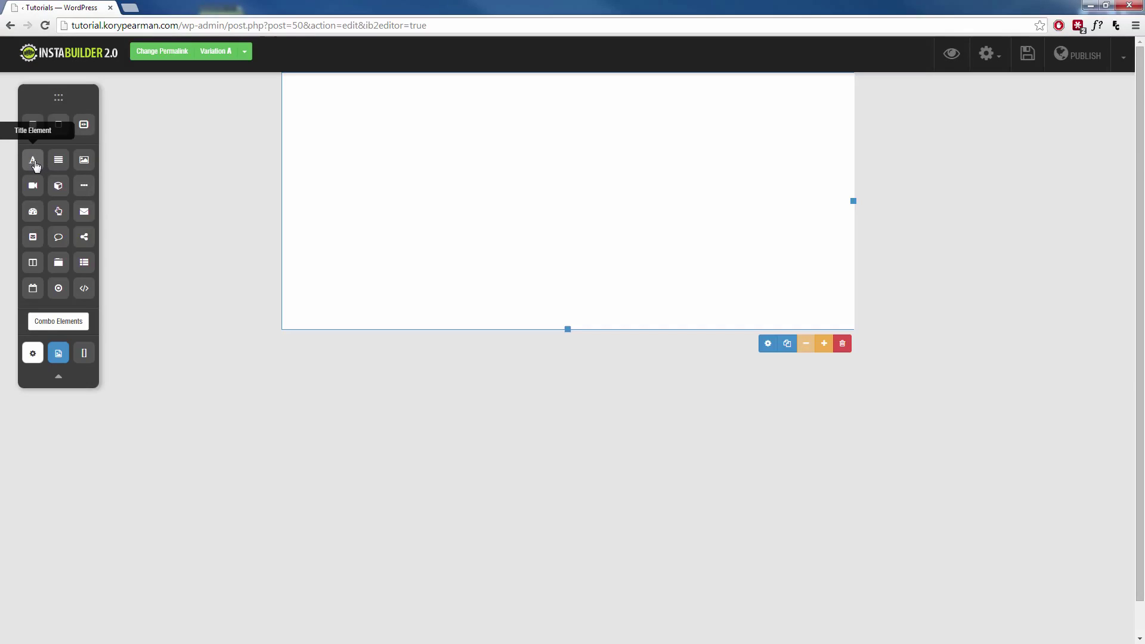
Add a 'This Is Your New Title' heading to the section and centre-align it
drag(34, 166, 460, 129)
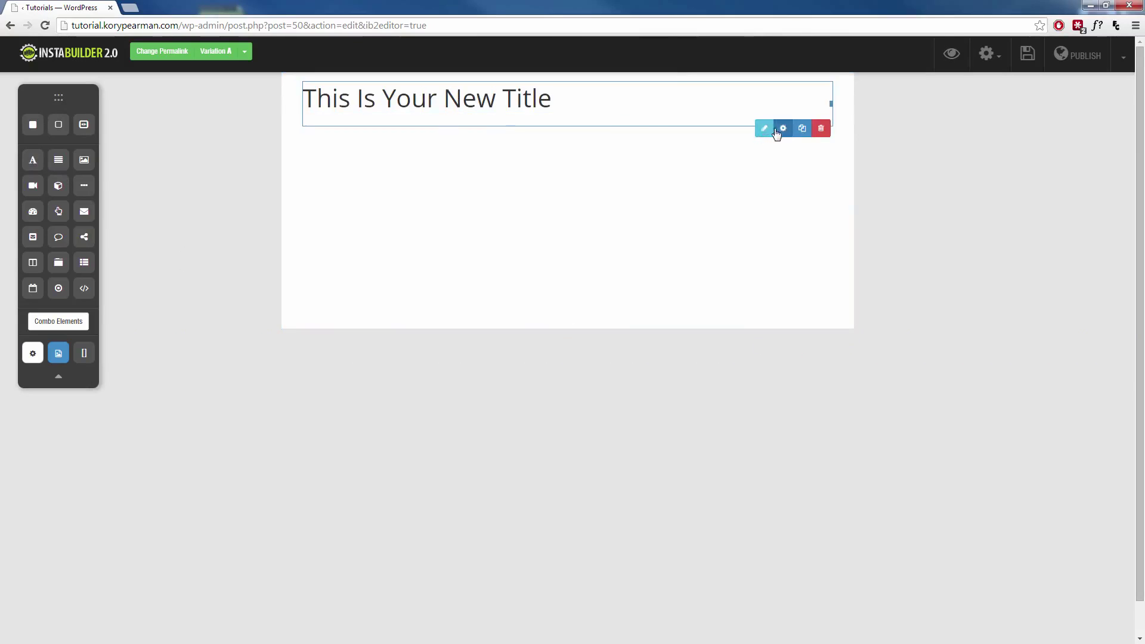
click(631, 128)
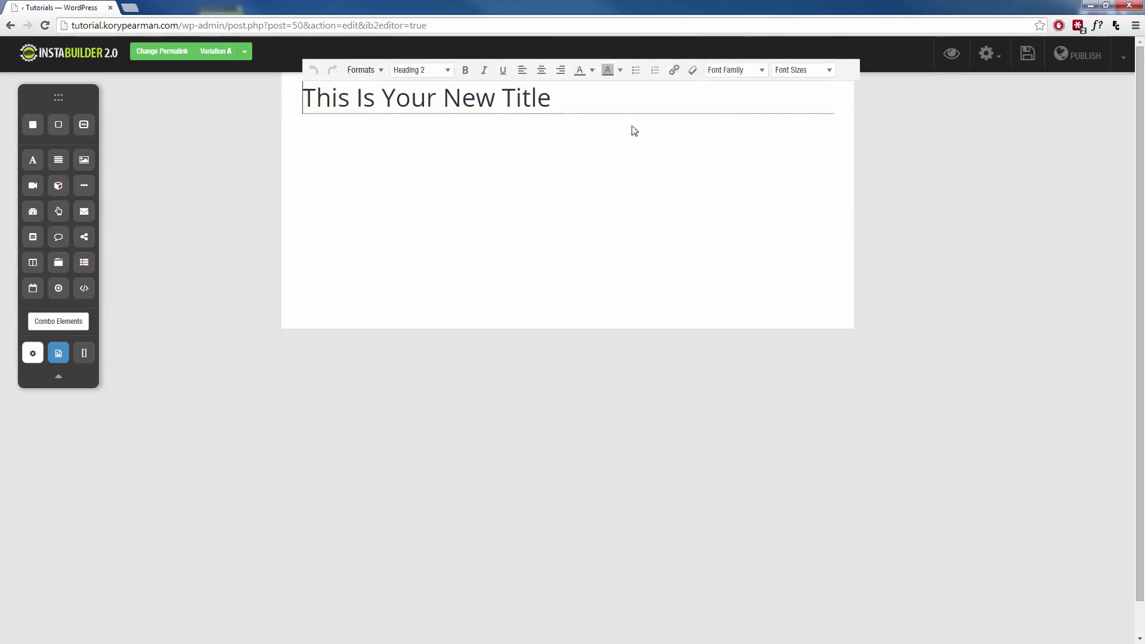
click(540, 71)
click(483, 126)
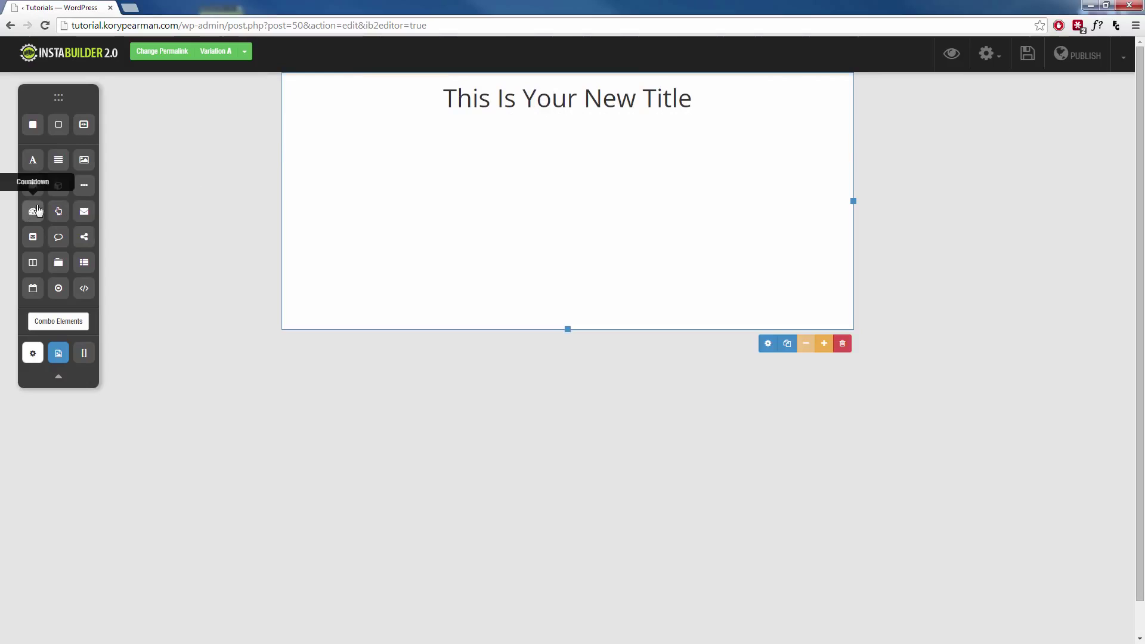
Place a video under the title and a row of exactly three columns beneath it
drag(35, 189, 571, 159)
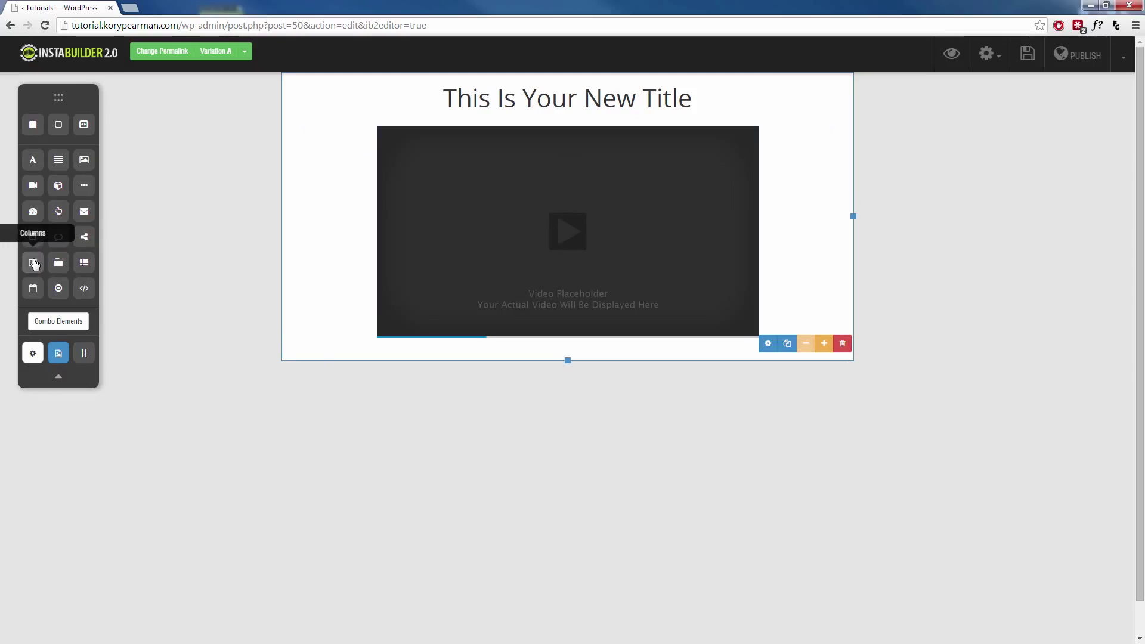
drag(34, 264, 521, 388)
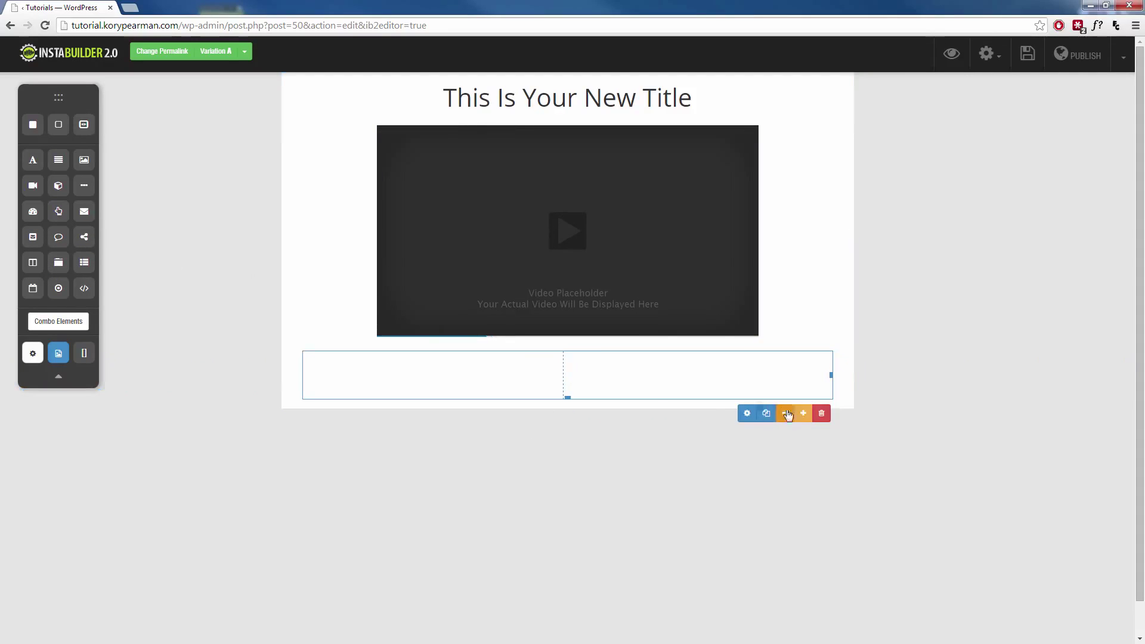
click(808, 414)
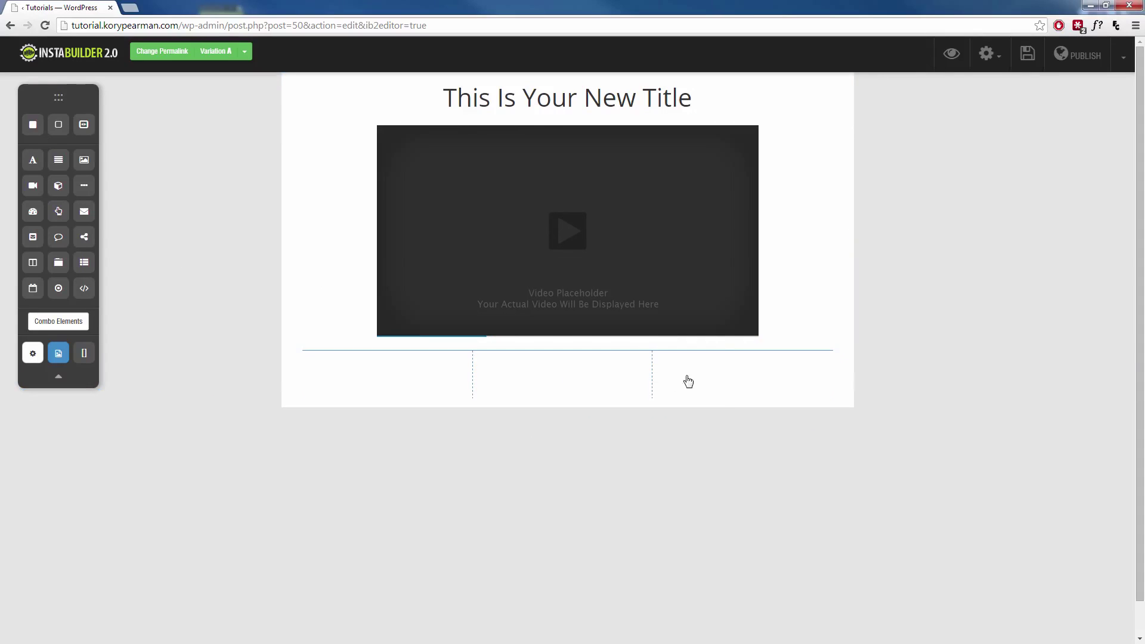
click(786, 414)
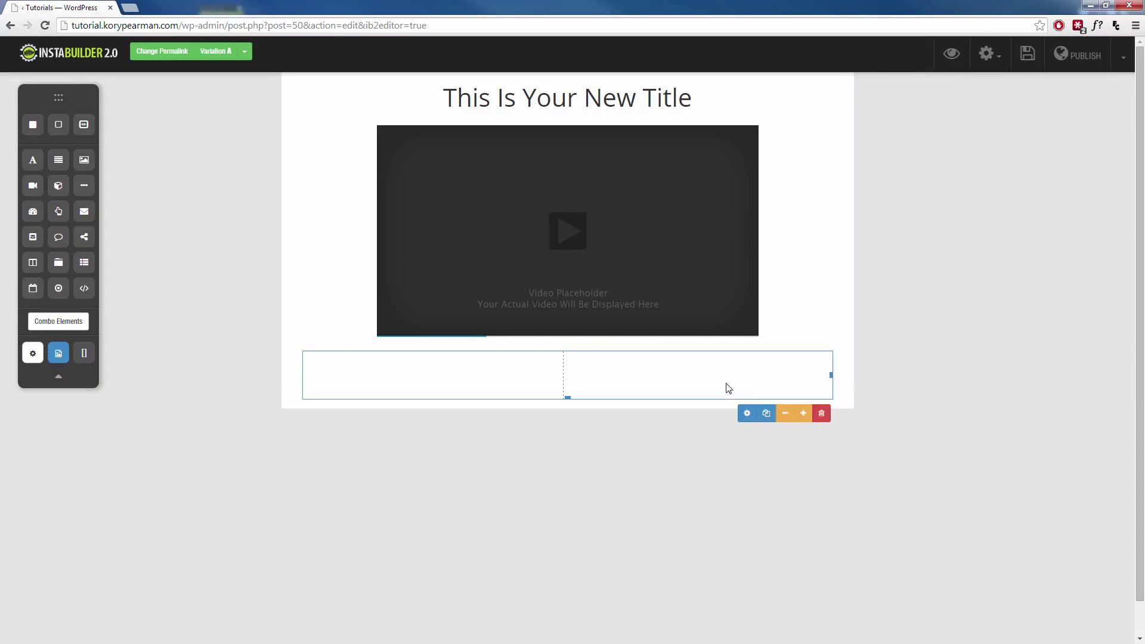
click(802, 414)
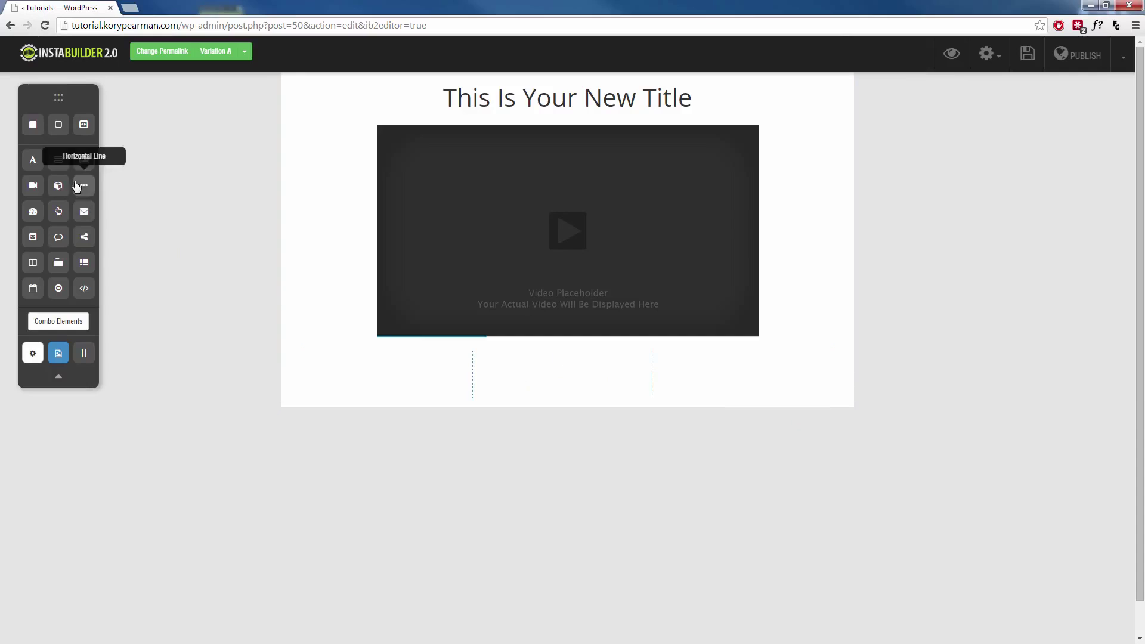
Add a title to the first column, formatted as Heading 6 and centred
drag(36, 170, 421, 372)
mouse_move(388, 383)
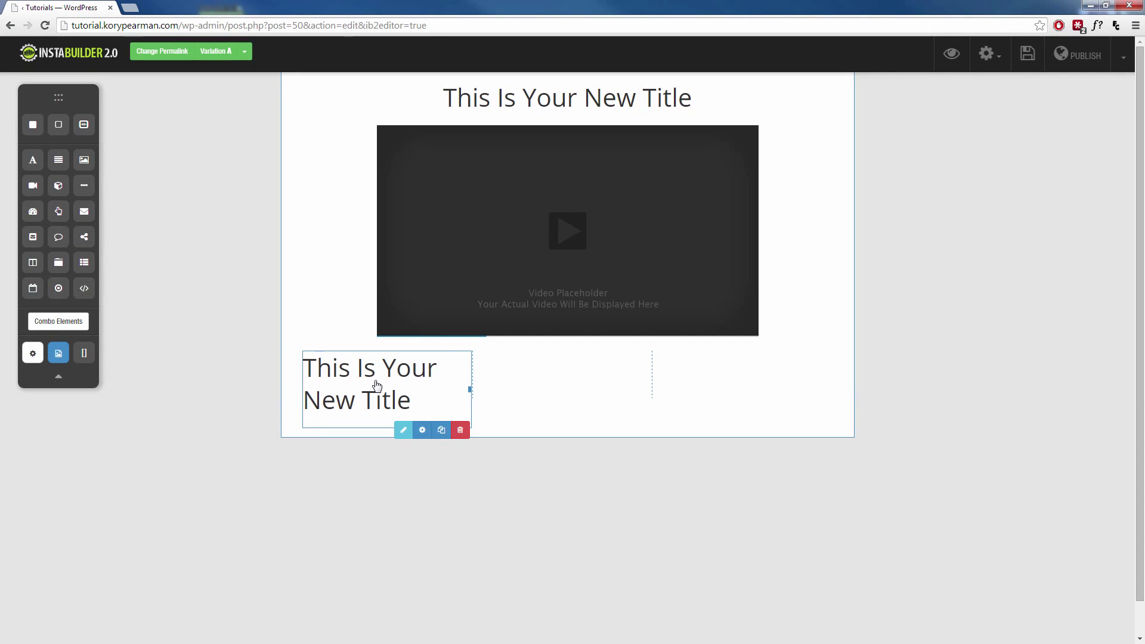
click(409, 430)
triple_click(435, 358)
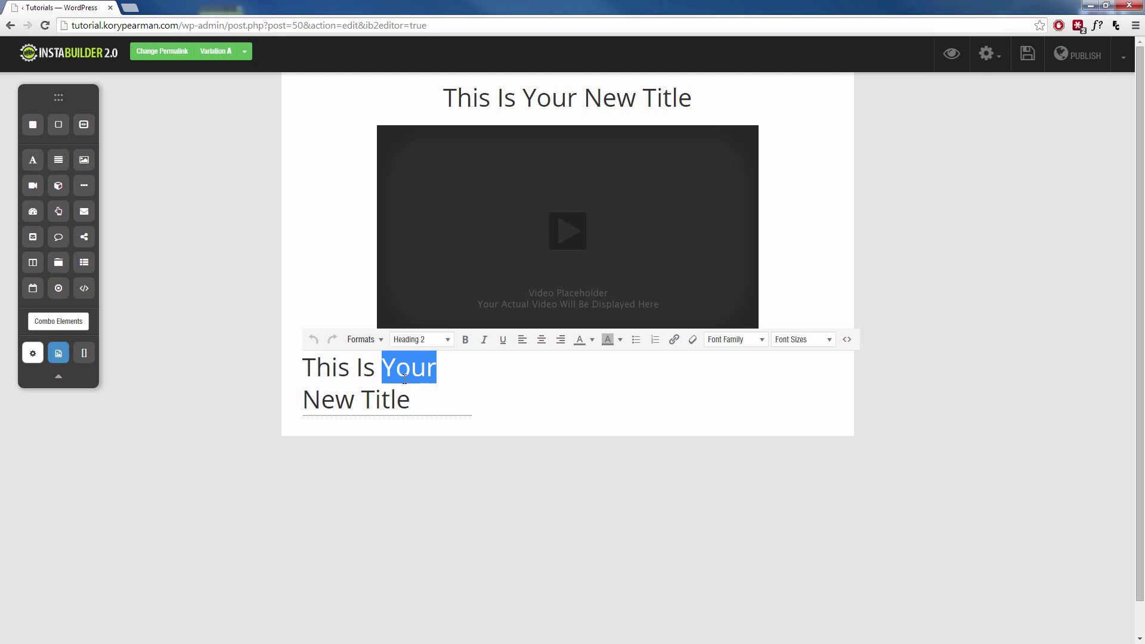
click(448, 346)
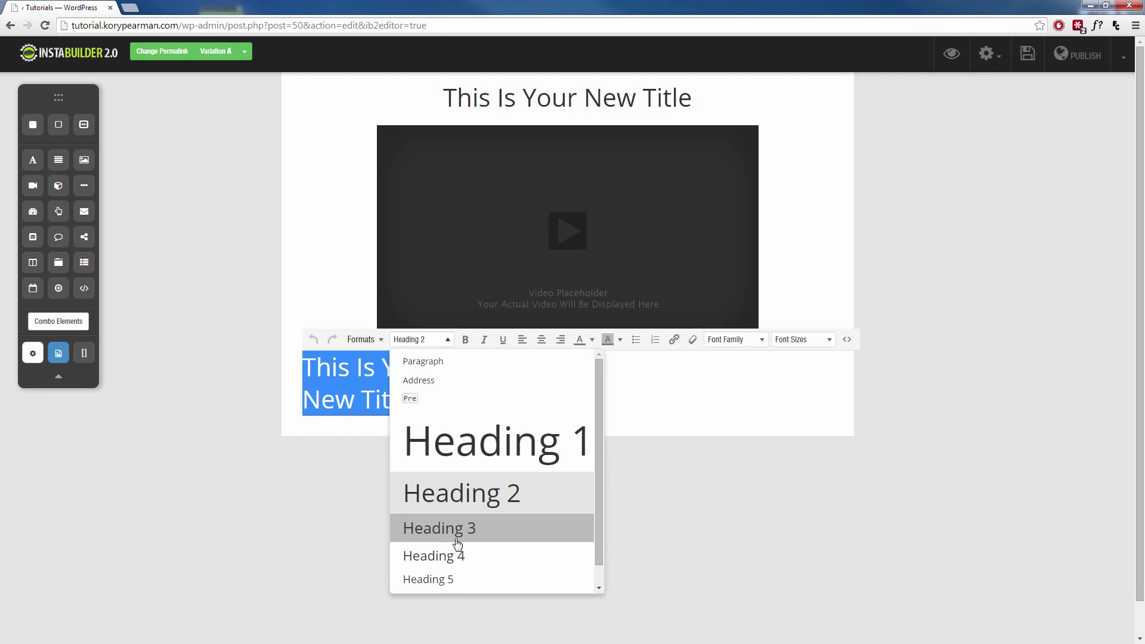
scroll(456, 544, down, 1)
click(444, 578)
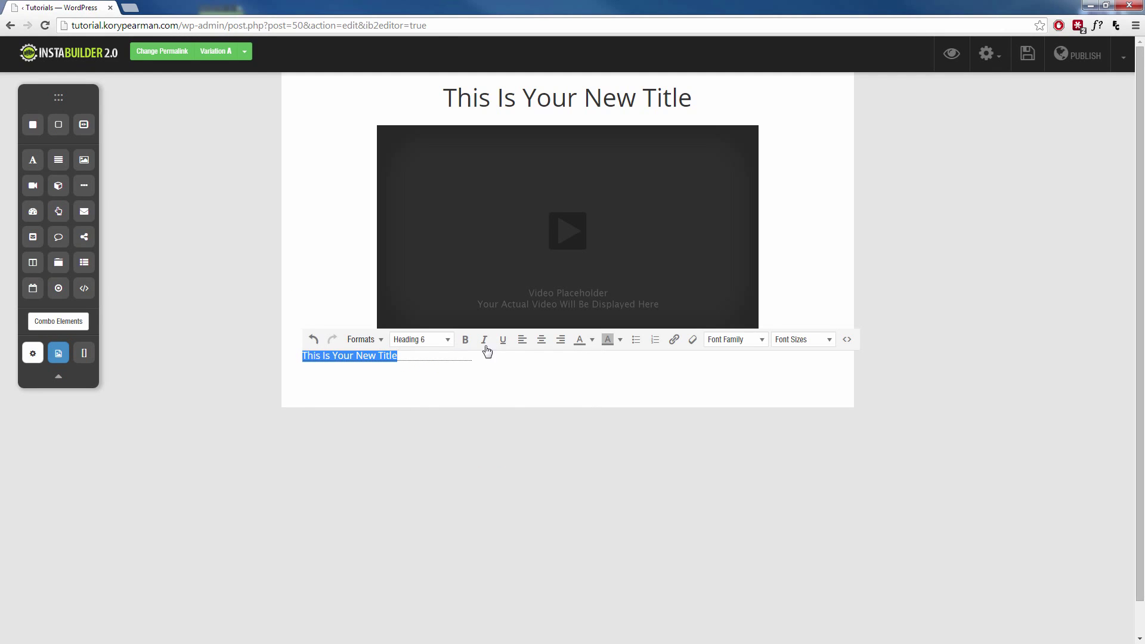
click(541, 345)
click(410, 365)
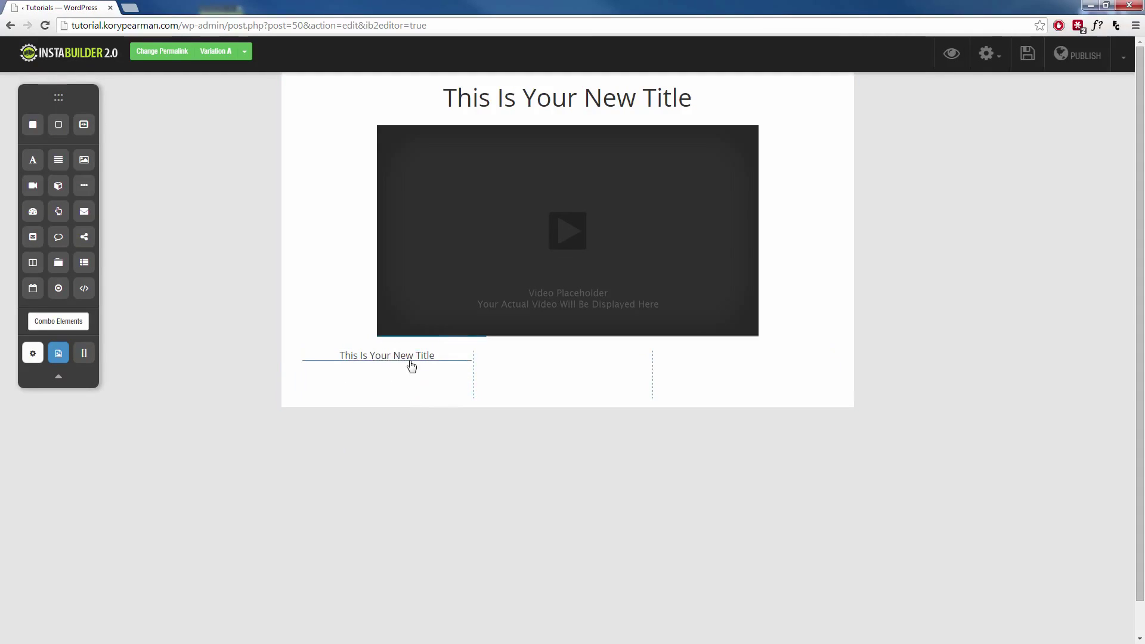
Duplicate the column heading into the middle and third columns
mouse_move(409, 358)
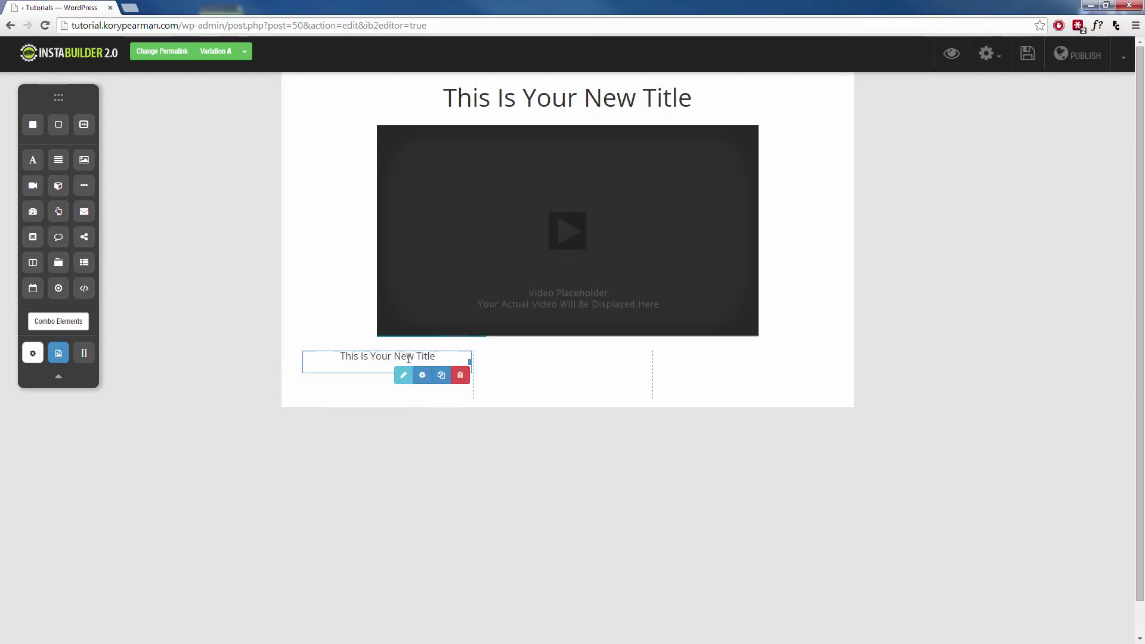
click(444, 380)
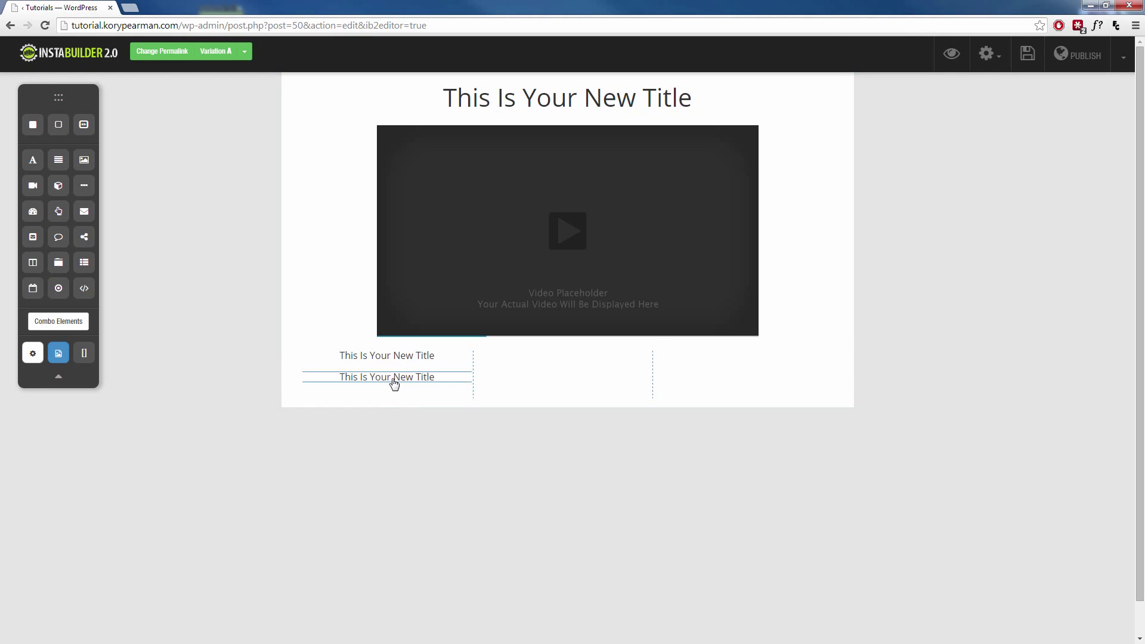
drag(394, 383, 701, 379)
click(614, 385)
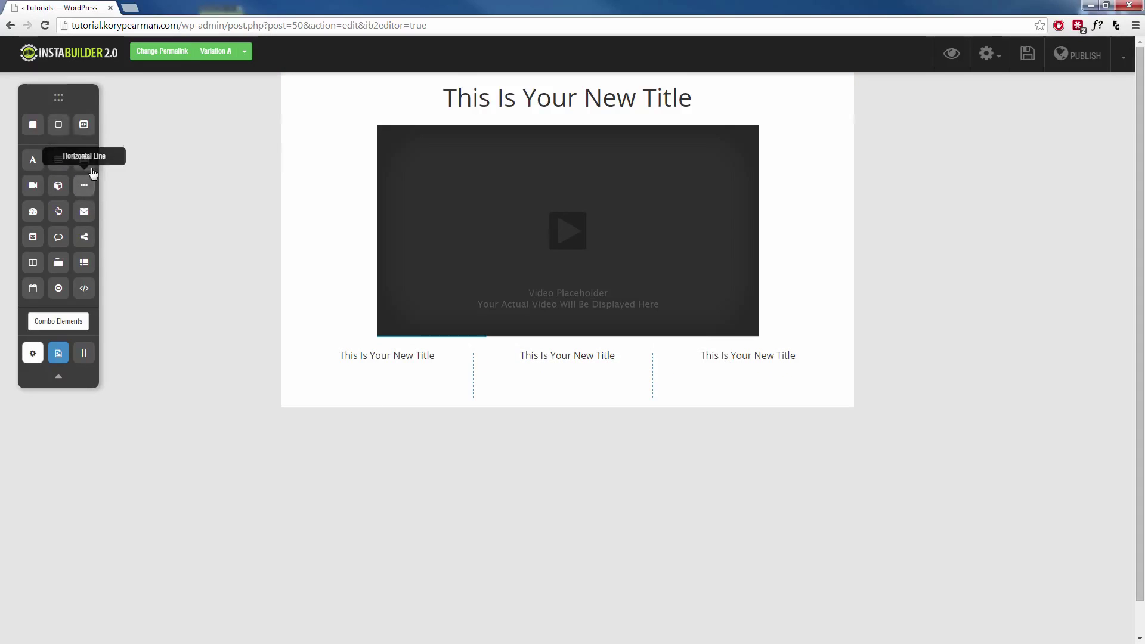
Add a shrunken image placeholder under the first heading and copy it to the other columns
drag(85, 169, 388, 382)
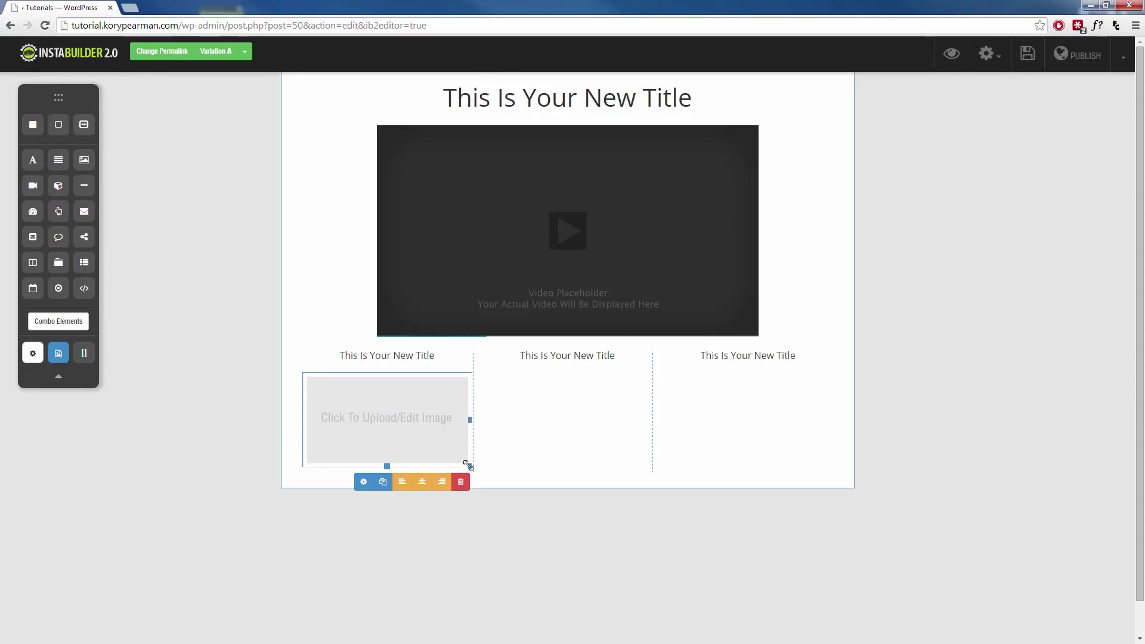
drag(469, 465, 728, 396)
click(535, 450)
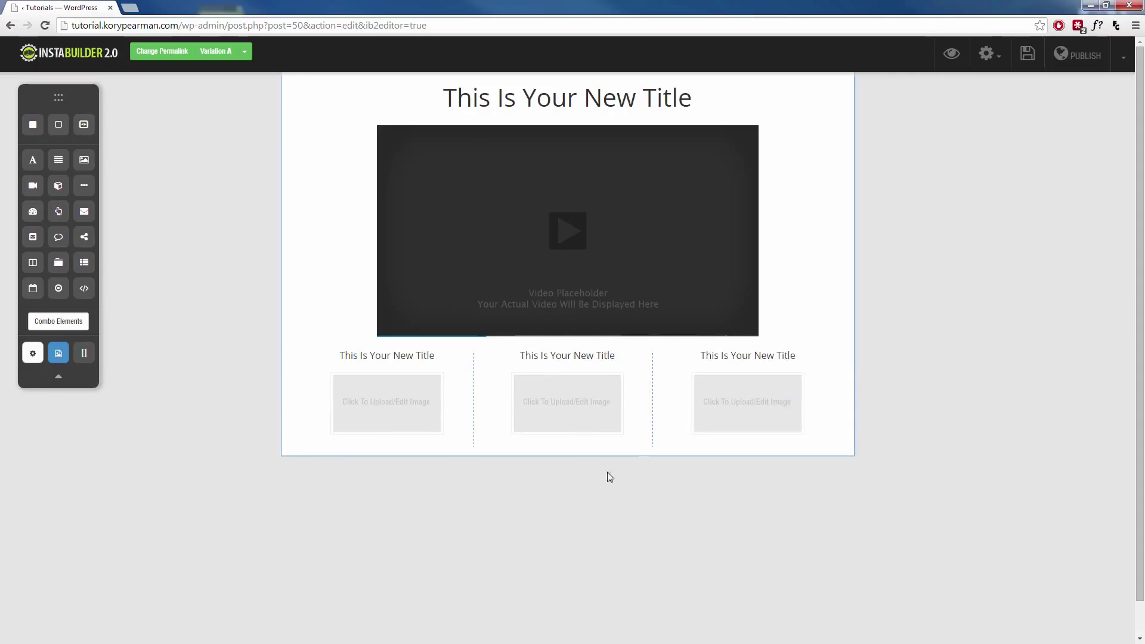
scroll(259, 414, down, 1)
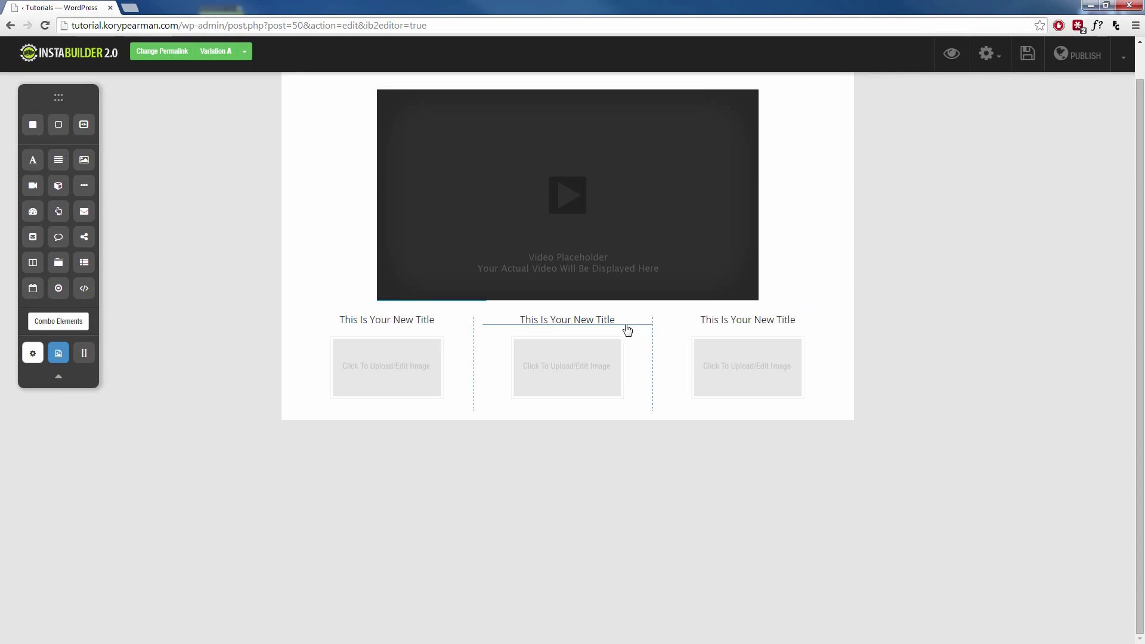
scroll(481, 511, up, 1)
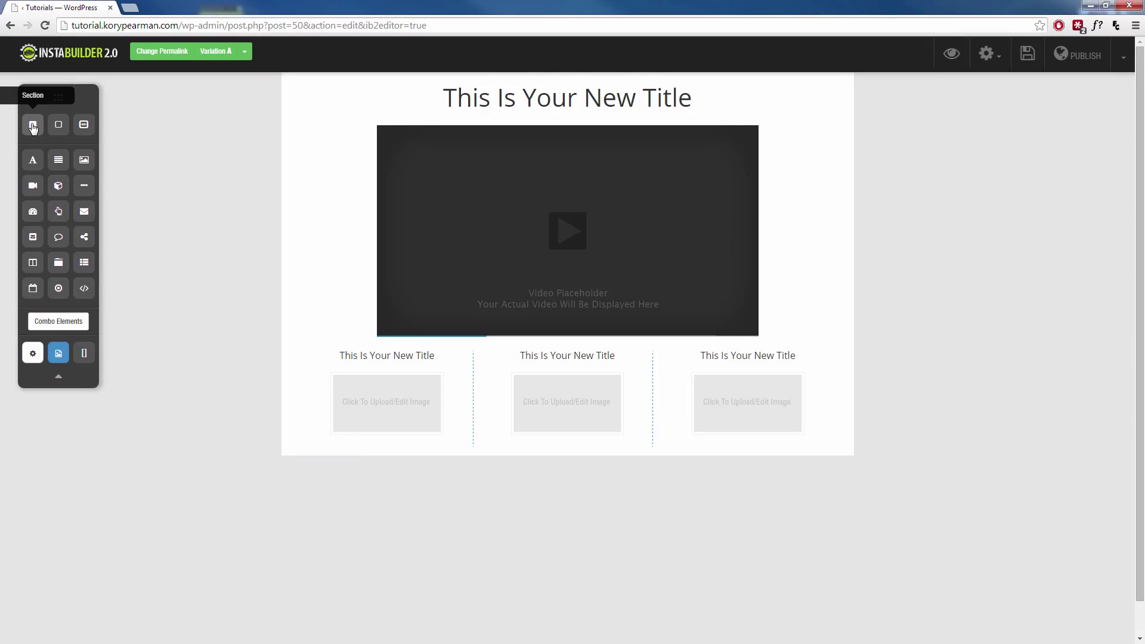
Add a new section holding a full-width Click Here button, then select the content row above
drag(33, 125, 539, 499)
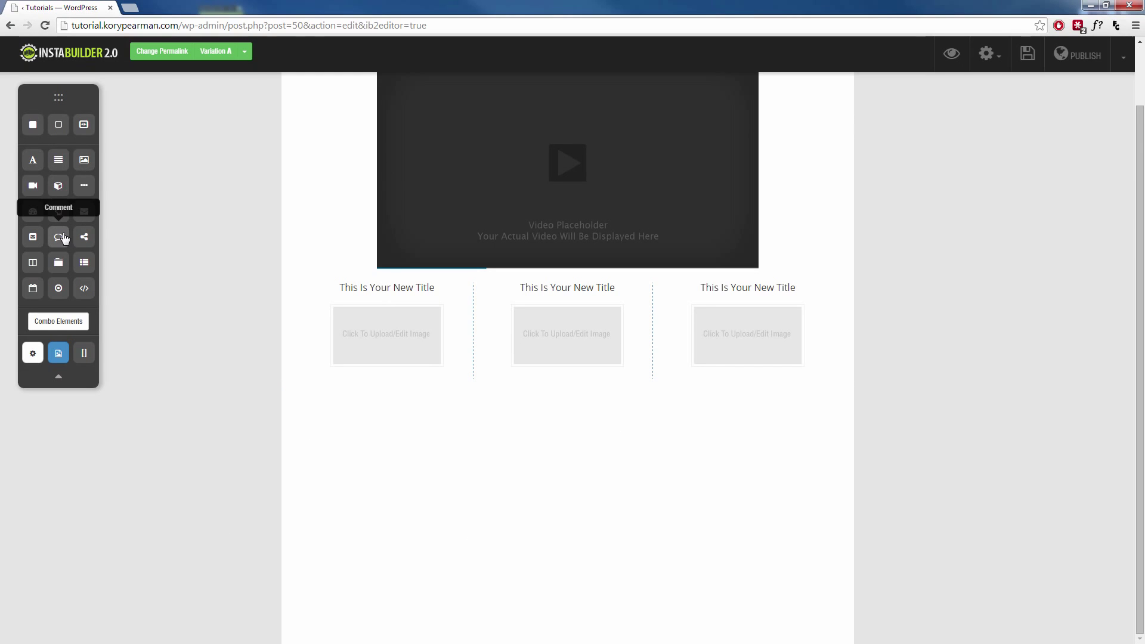
drag(59, 211, 1025, 424)
mouse_move(598, 413)
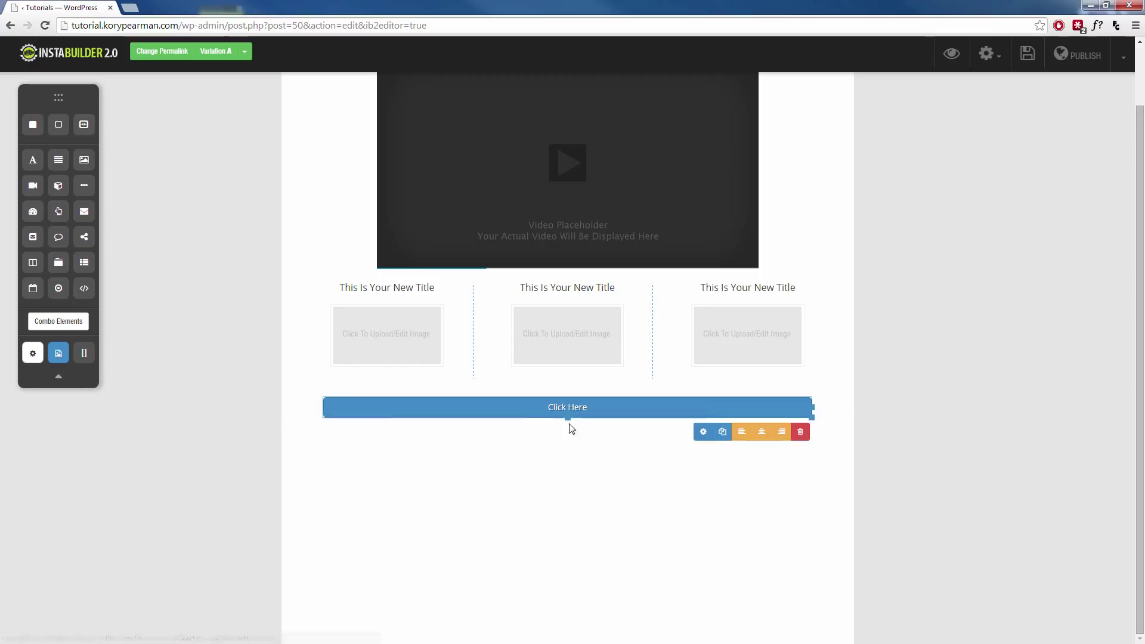
drag(571, 429, 557, 516)
scroll(560, 507, up, 1)
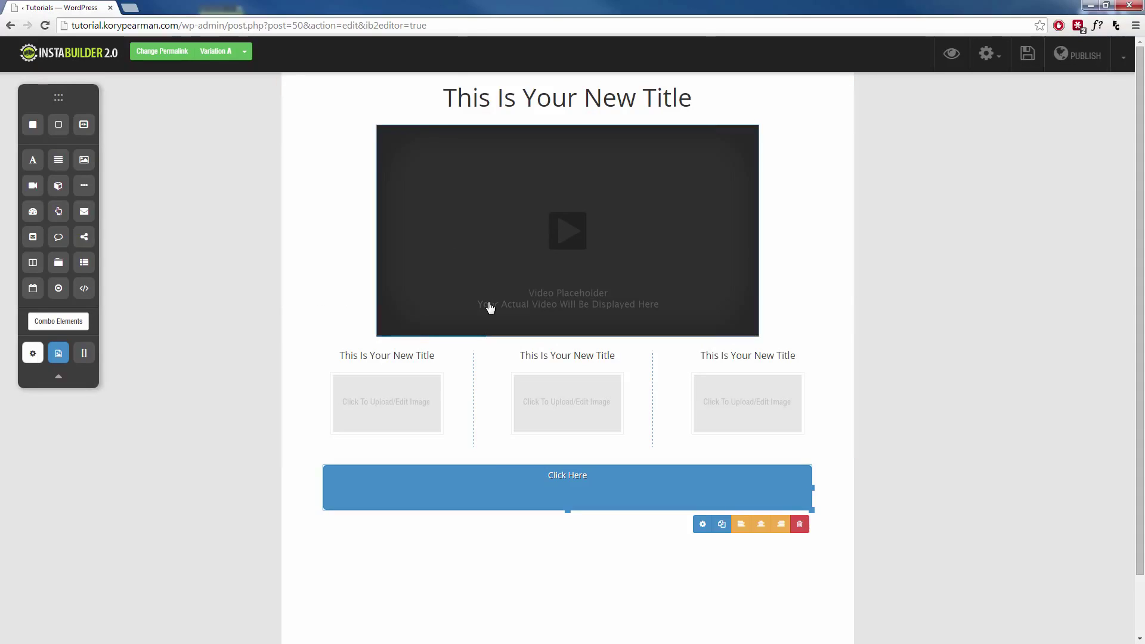
click(818, 255)
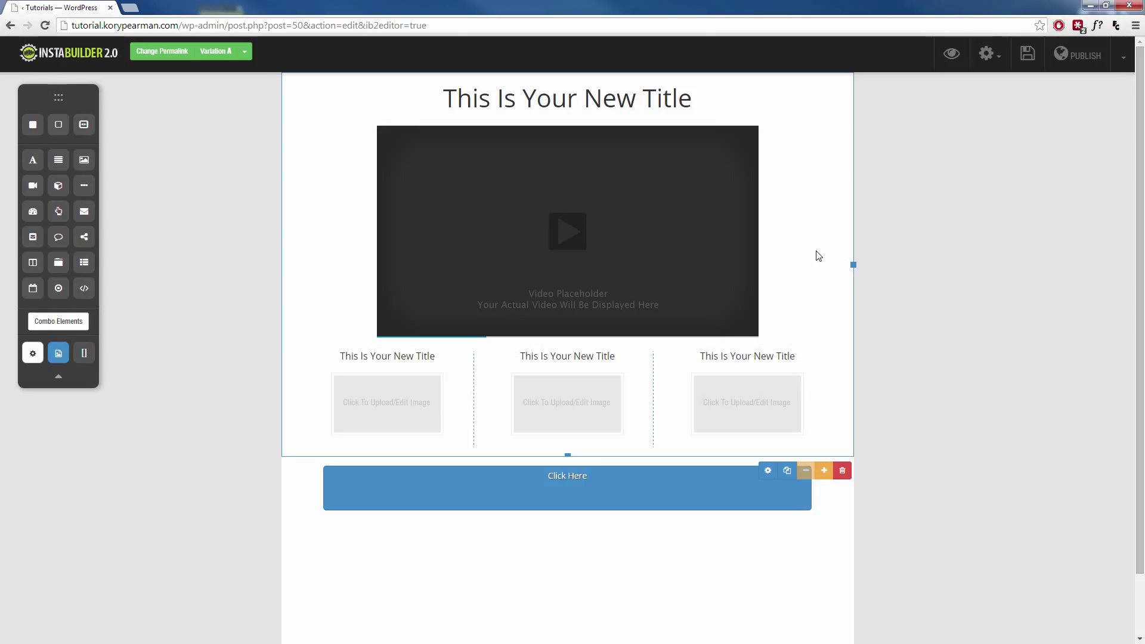
Set the page background colour to dark red in Page Settings
click(237, 324)
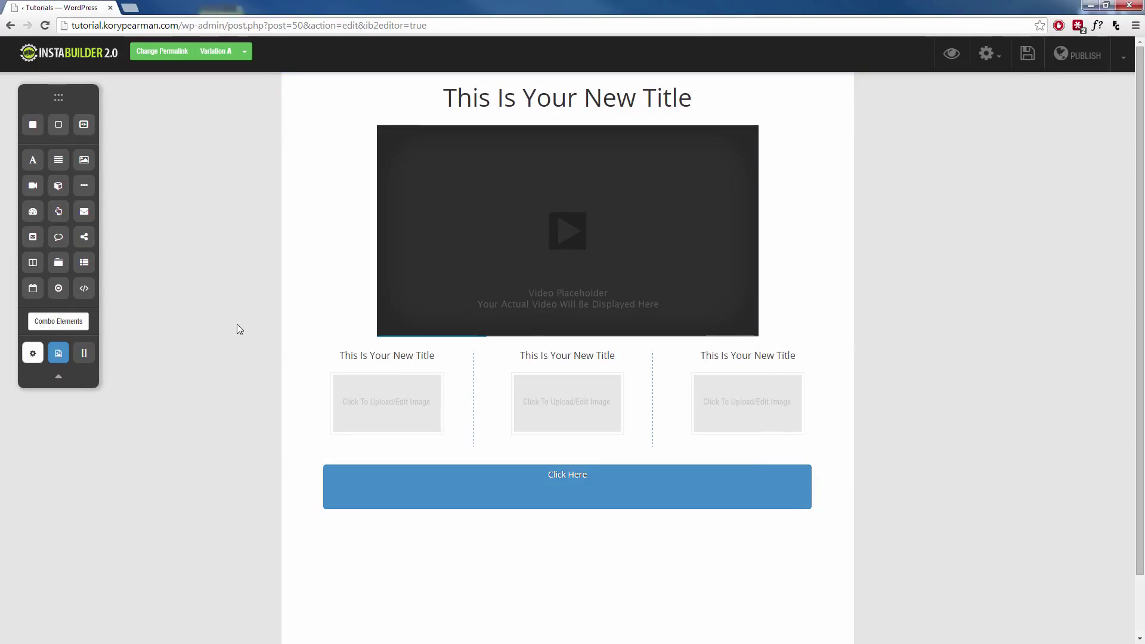
click(987, 56)
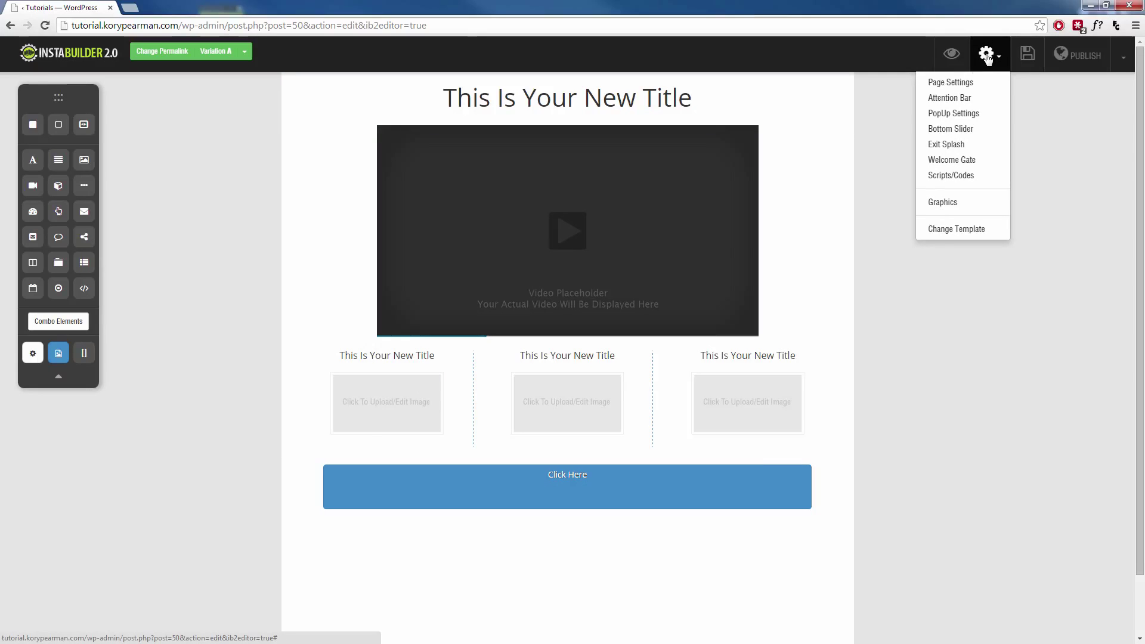
click(949, 85)
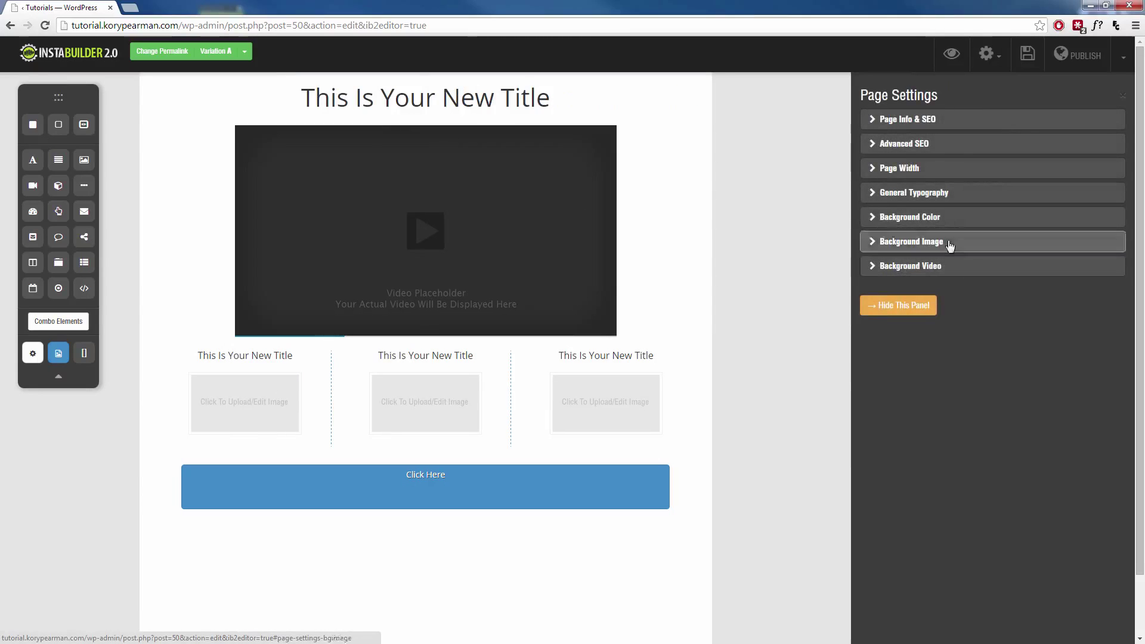
click(942, 219)
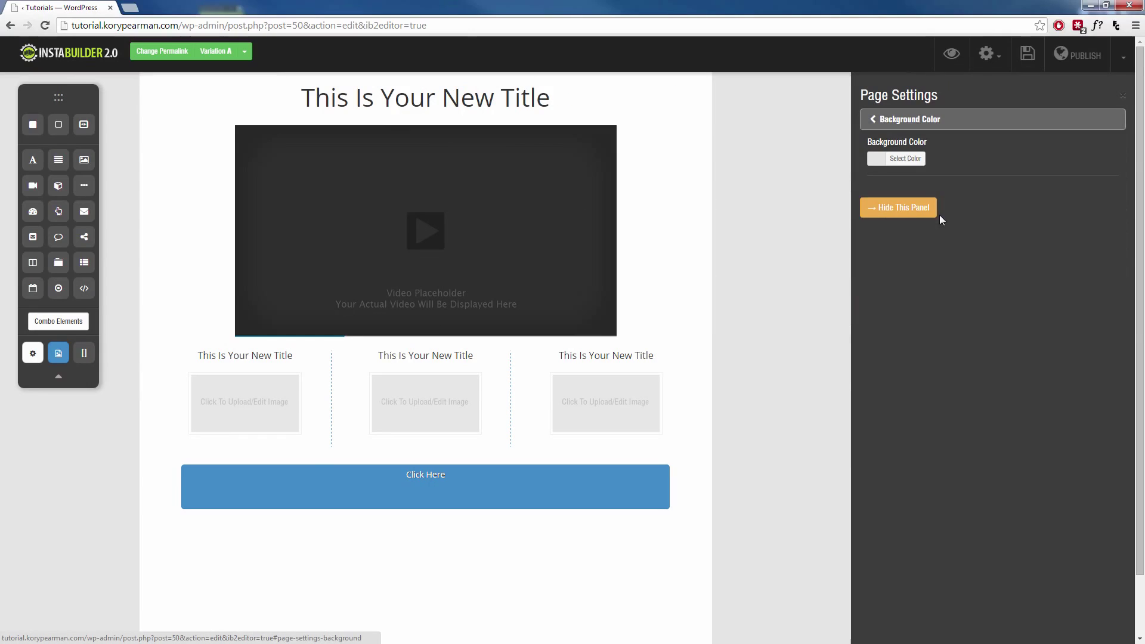
click(885, 161)
drag(889, 192, 945, 235)
click(910, 119)
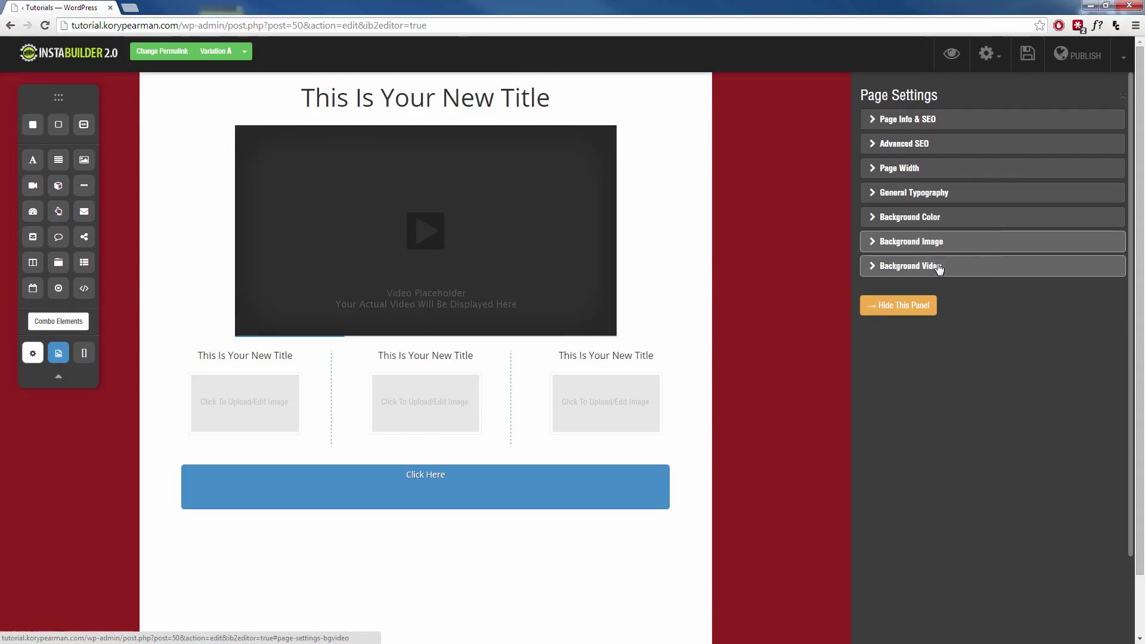
Look over background image options, then change the page background to black and close settings
click(934, 245)
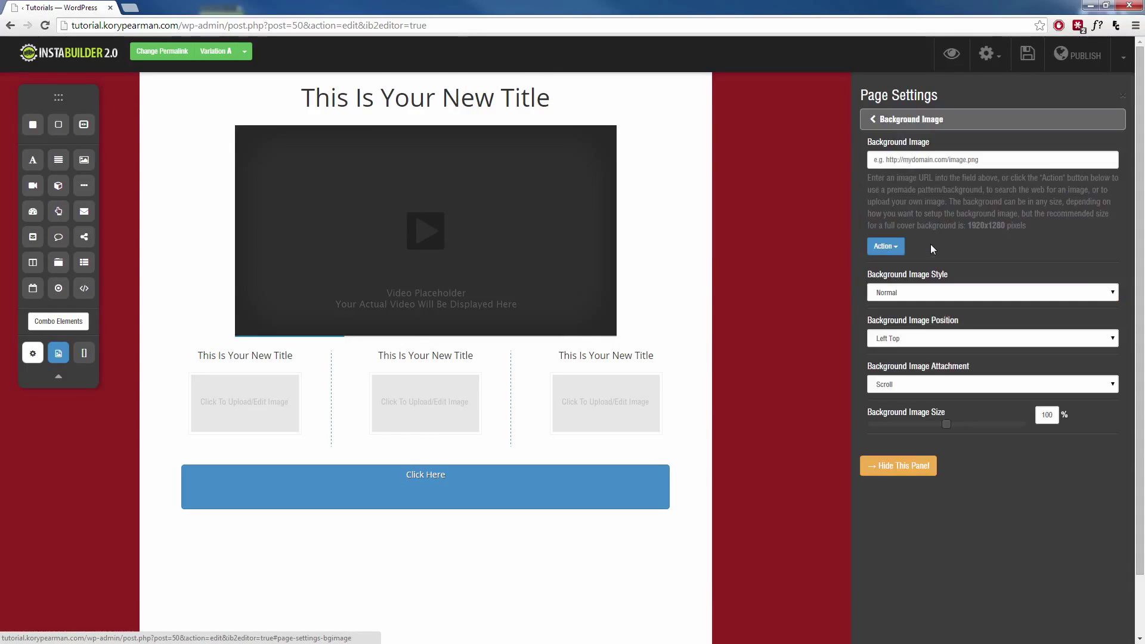
click(885, 246)
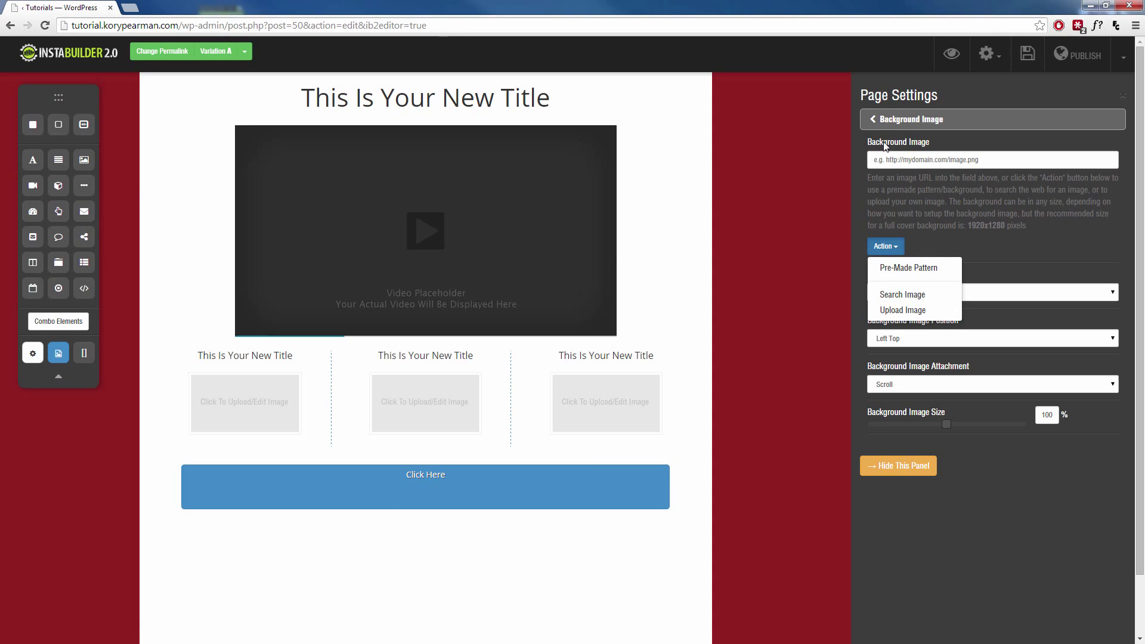
click(883, 121)
click(943, 220)
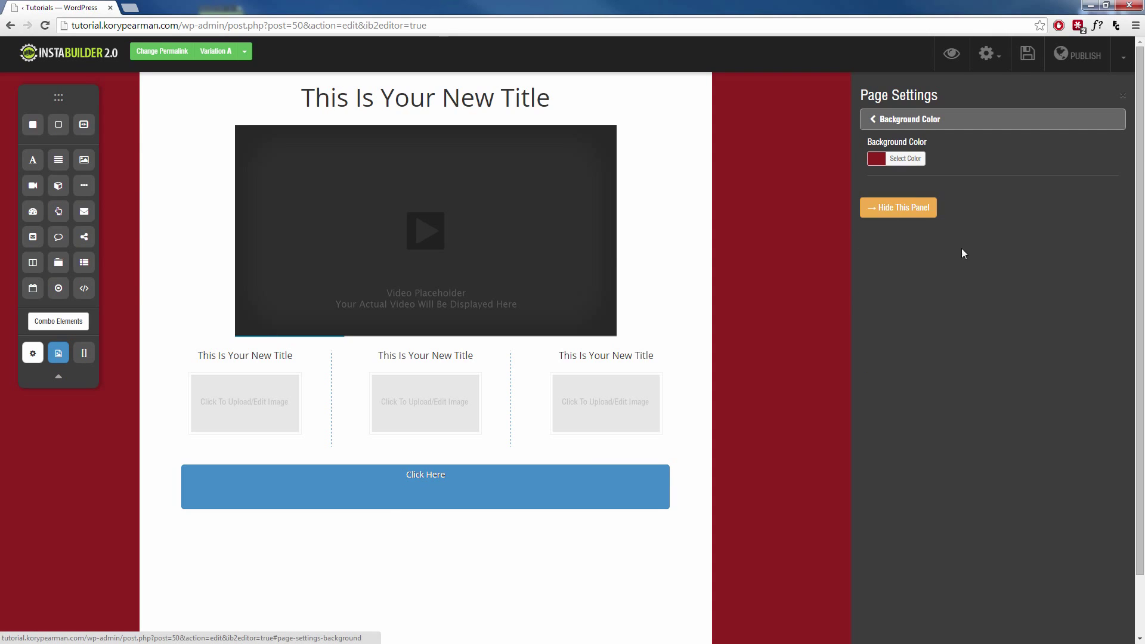
click(901, 160)
drag(949, 251, 986, 292)
click(984, 292)
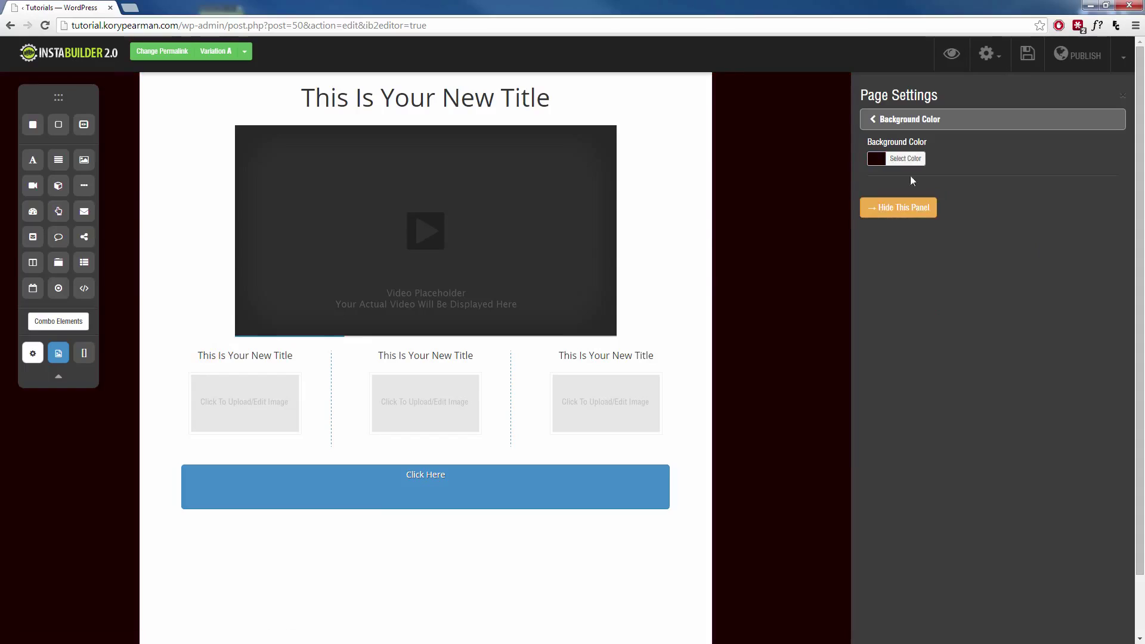
click(877, 159)
click(868, 271)
click(926, 306)
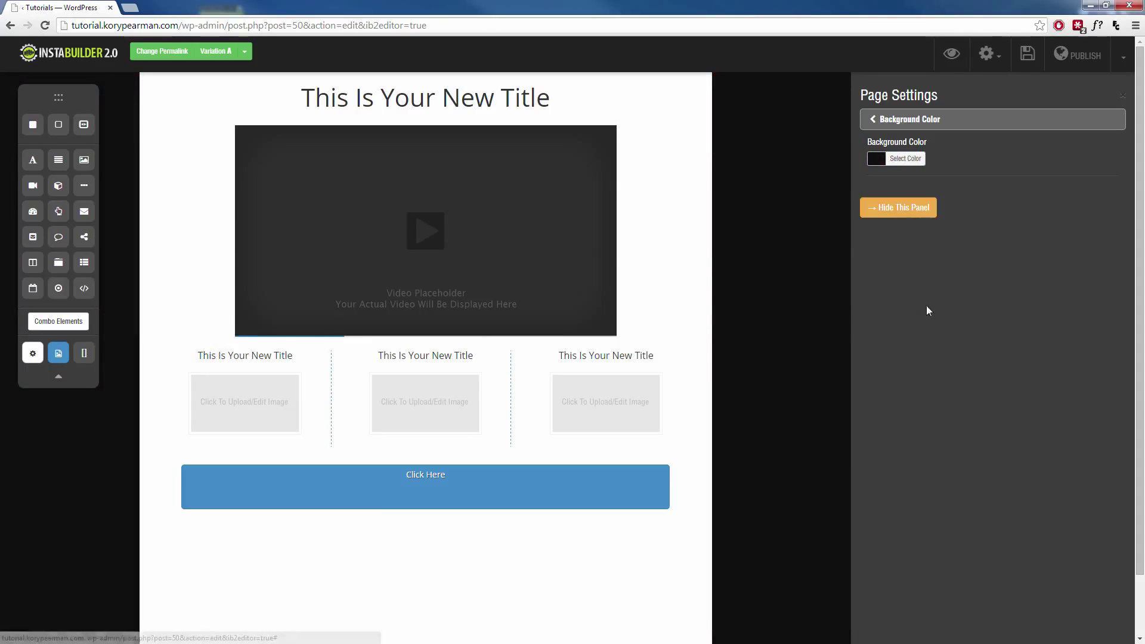
click(897, 207)
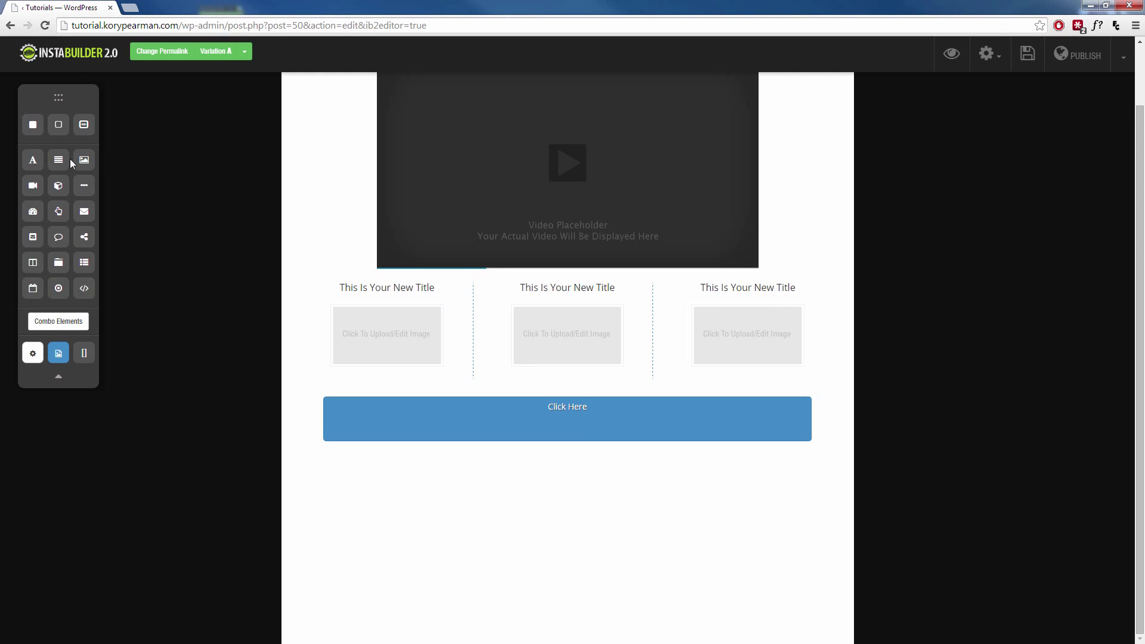
Drop a Text element and a Countdown element below the Click Here button
drag(54, 166, 467, 509)
drag(58, 264, 556, 510)
scroll(391, 516, up, 1)
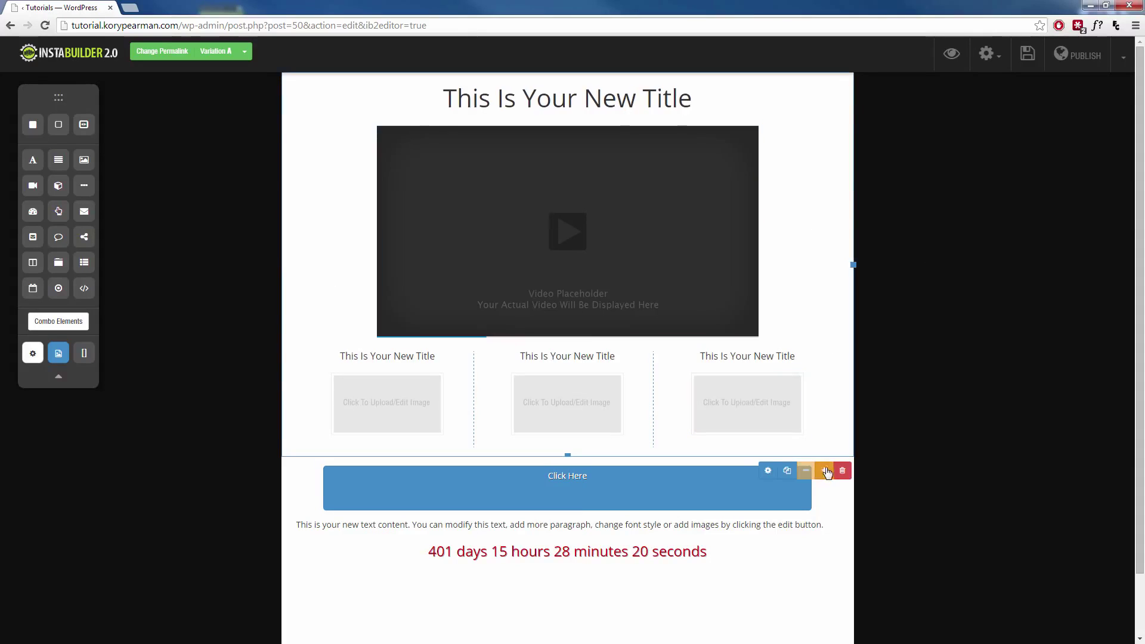
Delete the video/columns row and the countdown row, confirming each with OK
mouse_move(842, 474)
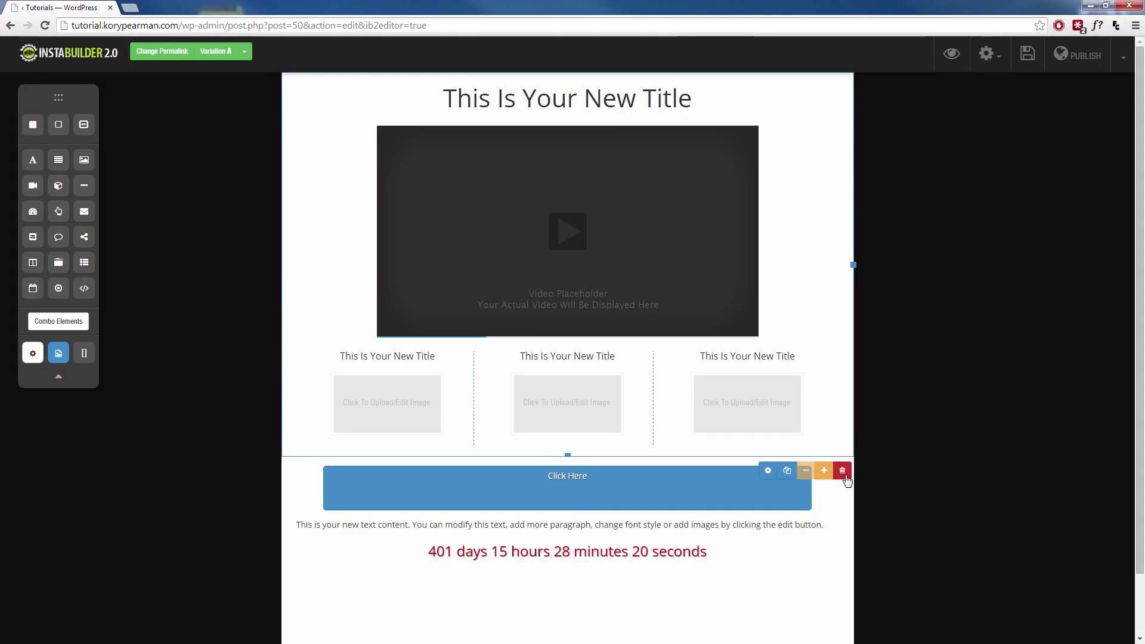
click(843, 470)
click(597, 100)
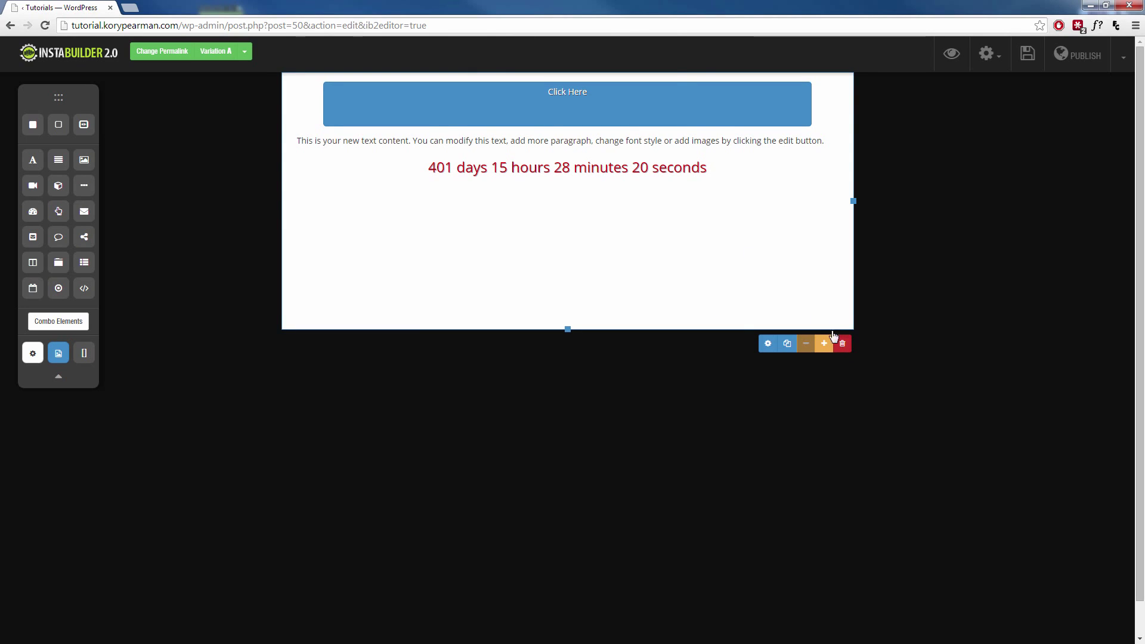
click(842, 344)
click(592, 97)
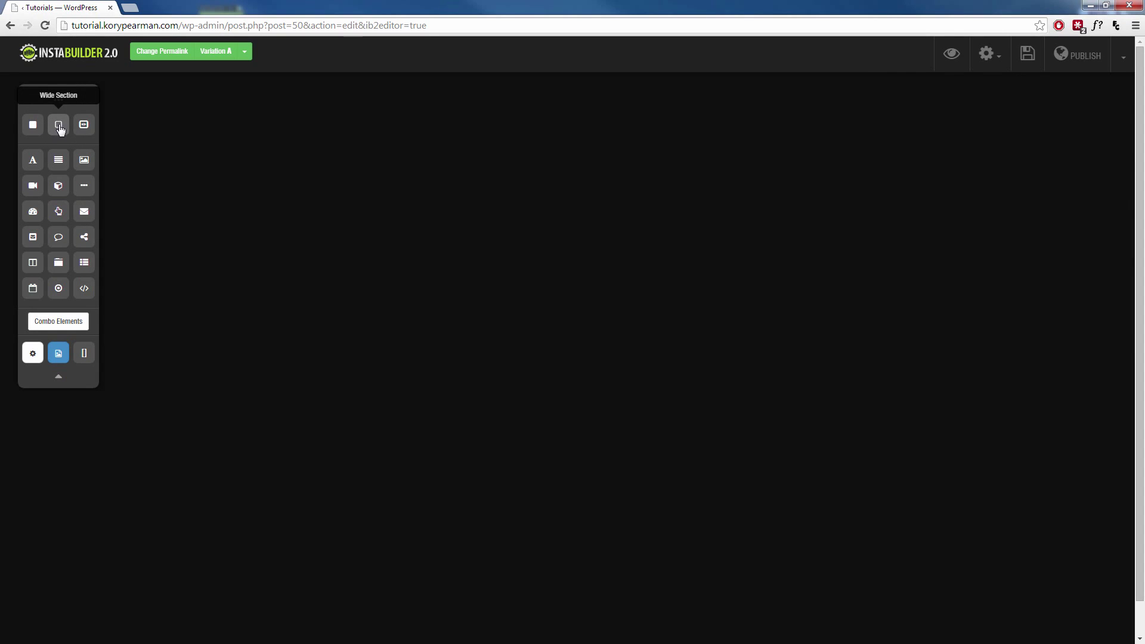
Drop a Wide Section on the empty page, then add a centred title and a video placeholder
drag(60, 129, 544, 112)
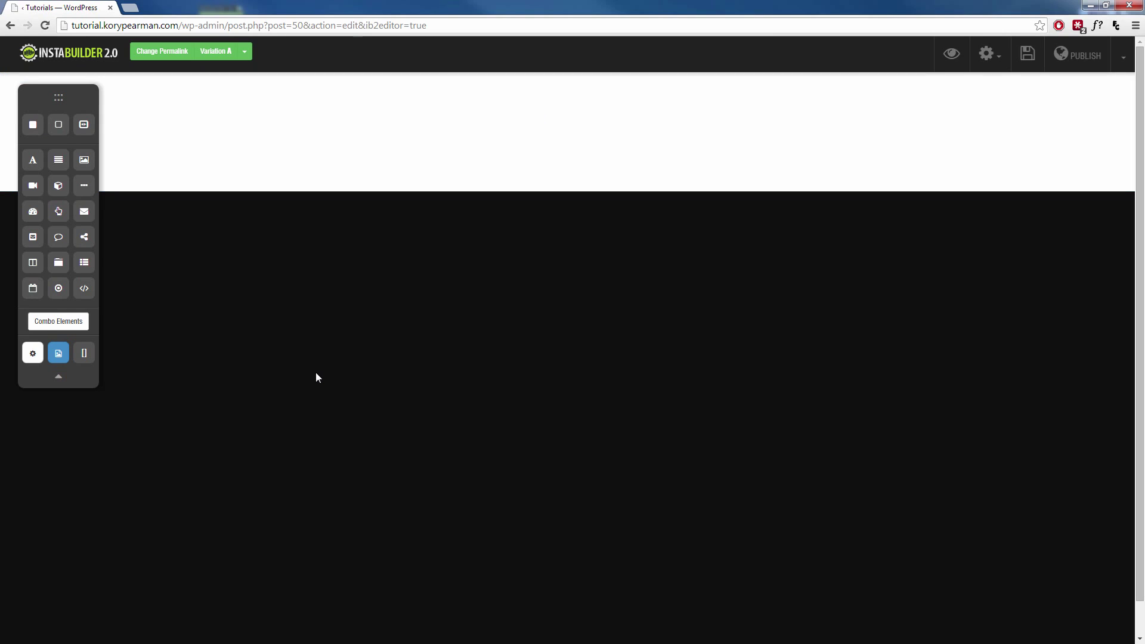
click(424, 162)
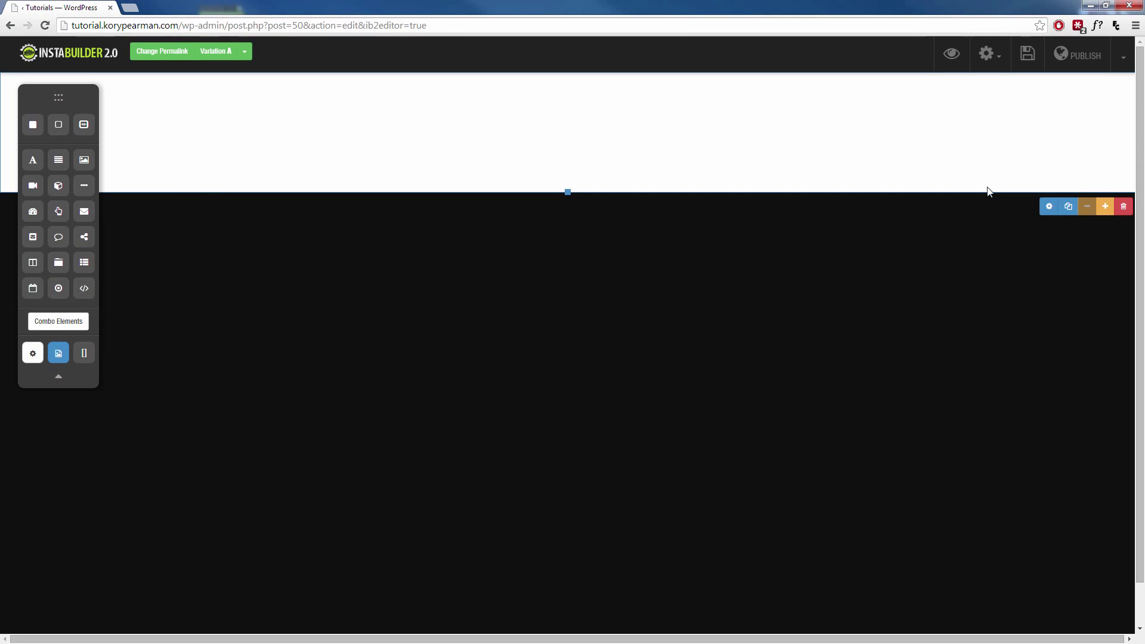
drag(32, 160, 557, 116)
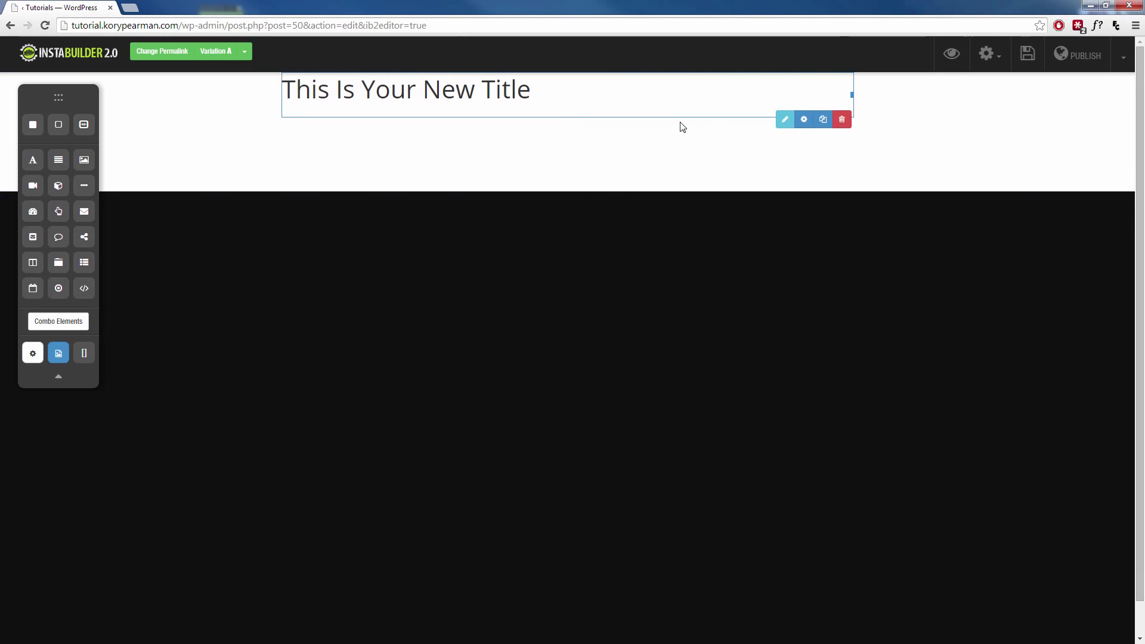
click(488, 89)
click(520, 61)
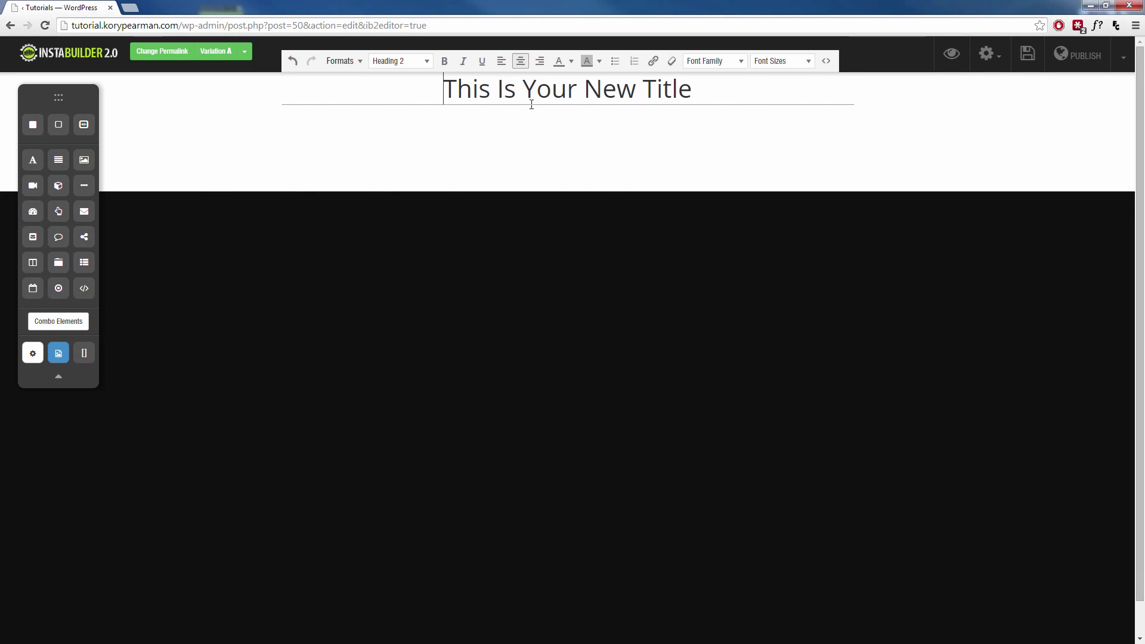
drag(33, 186, 449, 428)
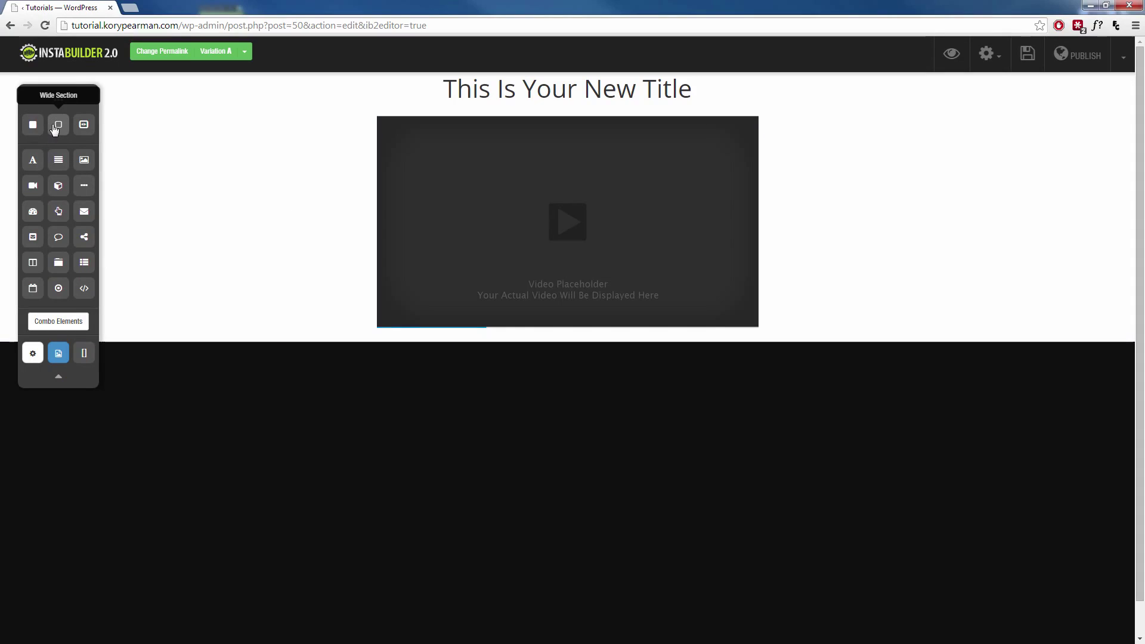
Add a full-width section below the video and set its background colour to red #e71c1c
drag(58, 131, 514, 375)
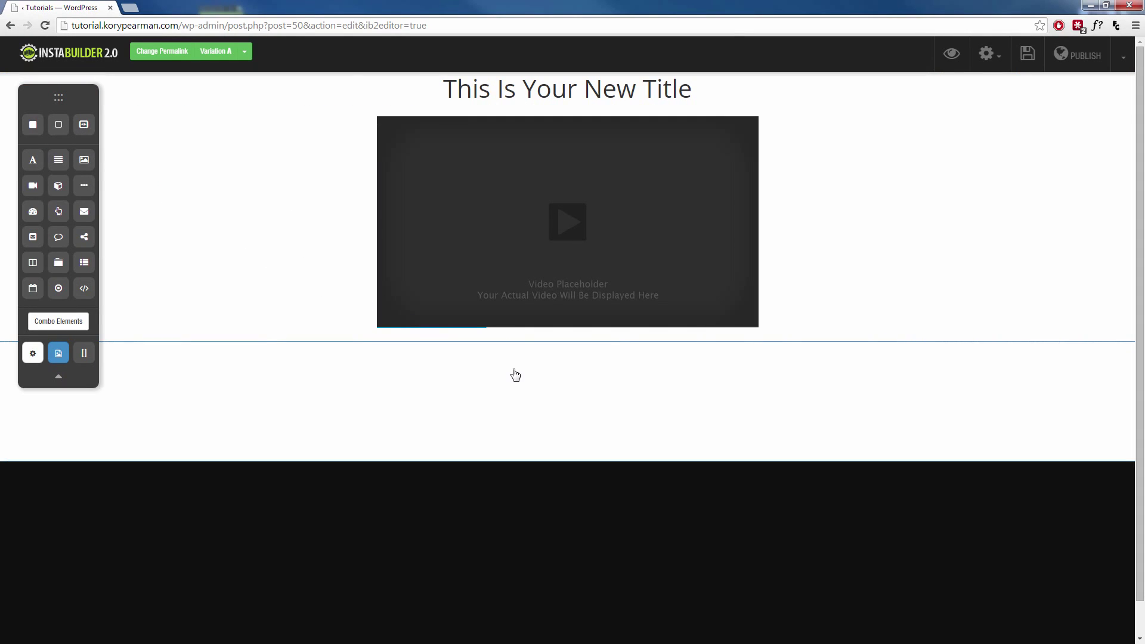
mouse_move(1061, 453)
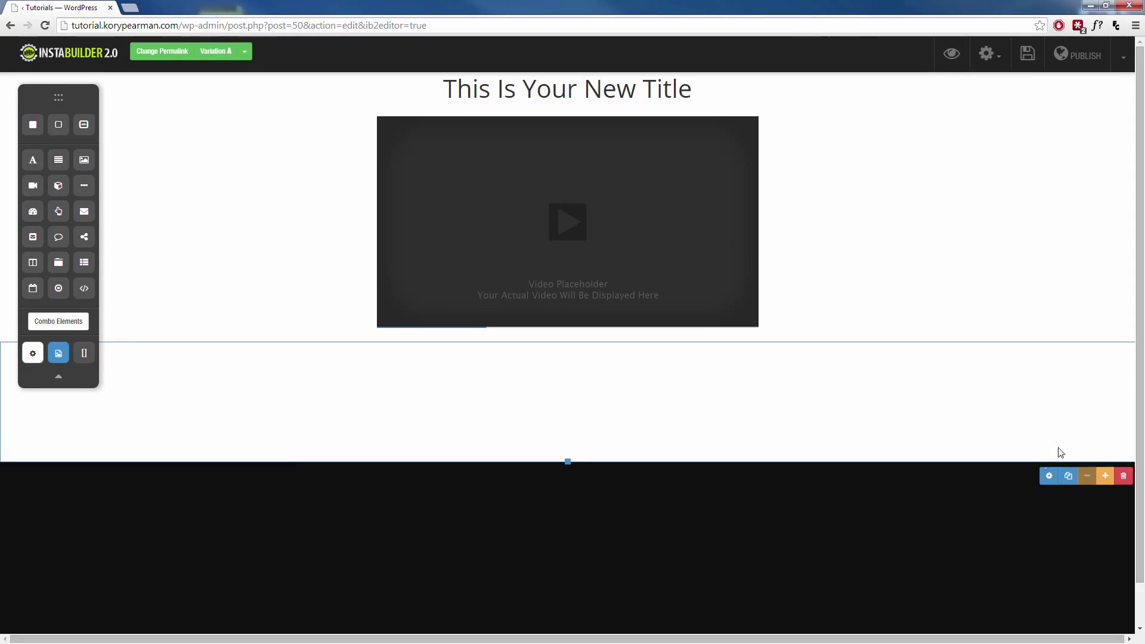
click(1048, 482)
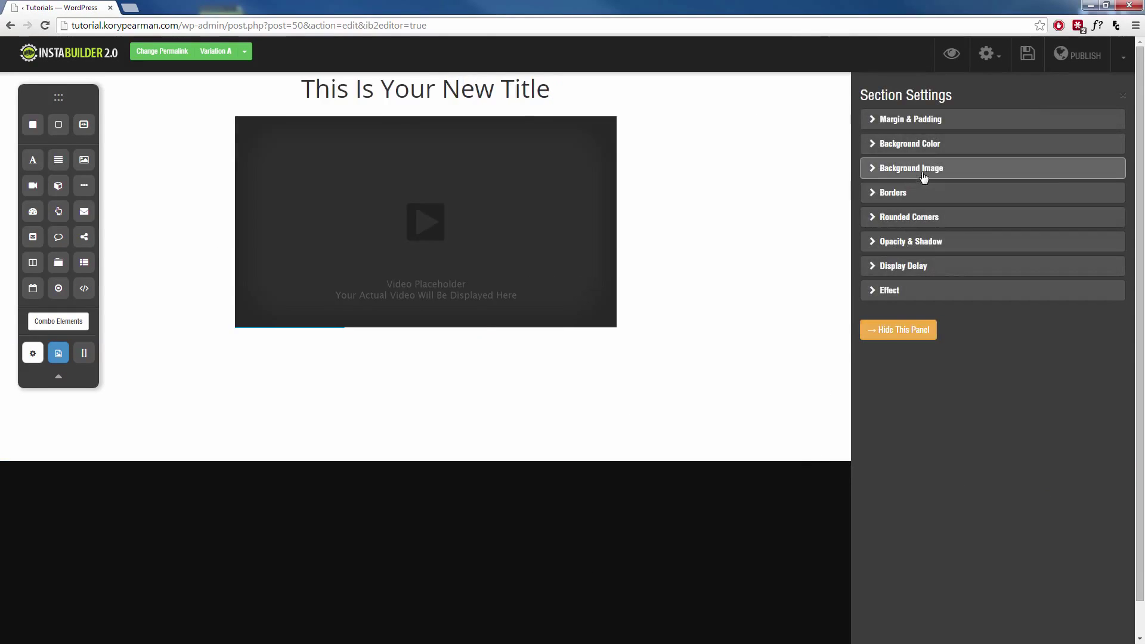
click(932, 144)
click(882, 194)
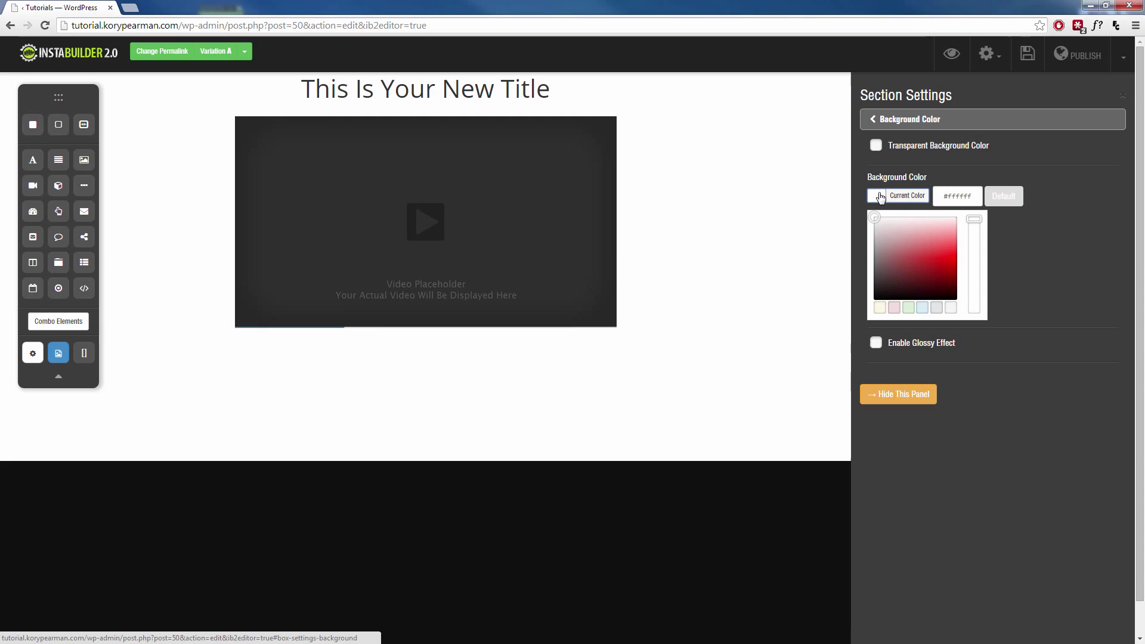
mouse_move(925, 248)
mouse_down()
mouse_move(958, 244)
mouse_move(955, 266)
mouse_move(941, 258)
mouse_up()
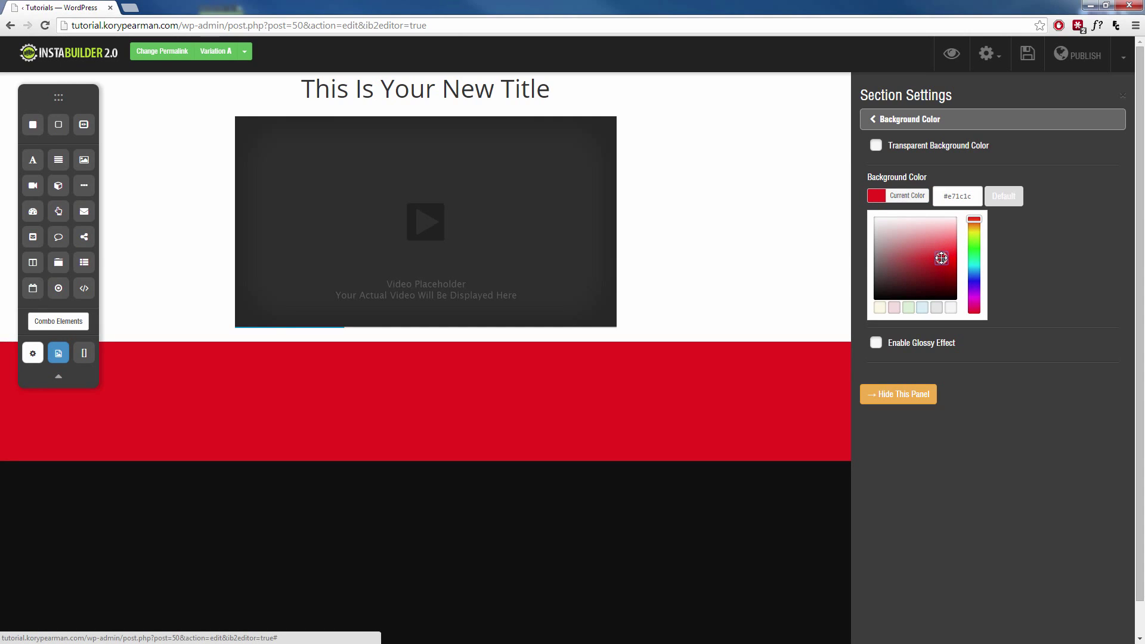
click(895, 393)
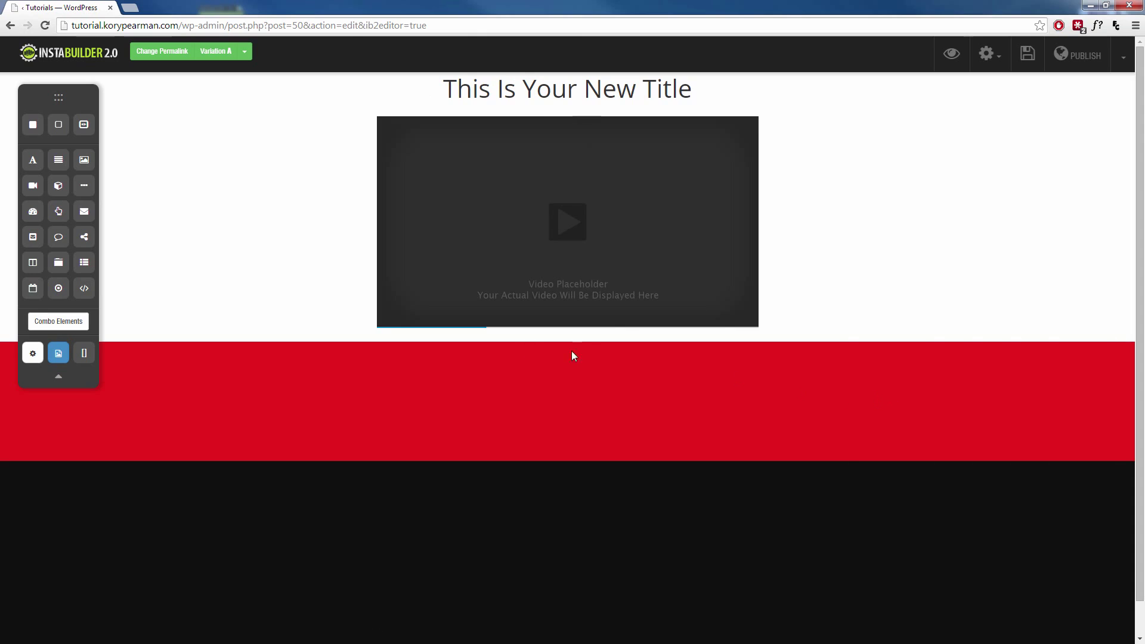
Drop a Click Here button into the red band and stretch it to match the video's width
drag(59, 211, 524, 406)
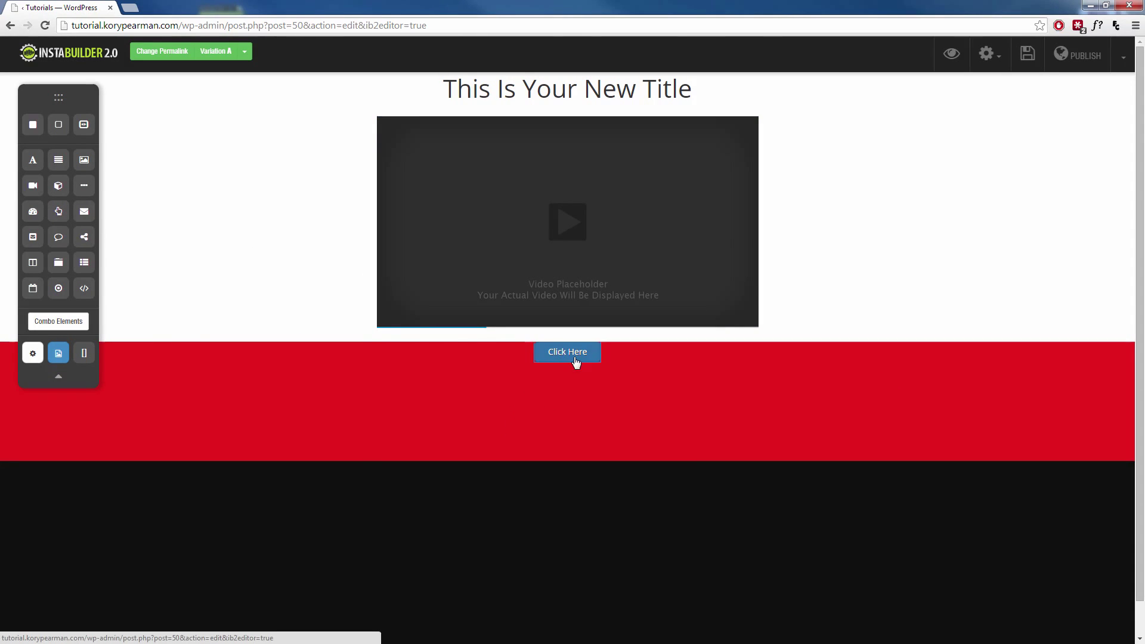
mouse_move(595, 371)
click(493, 377)
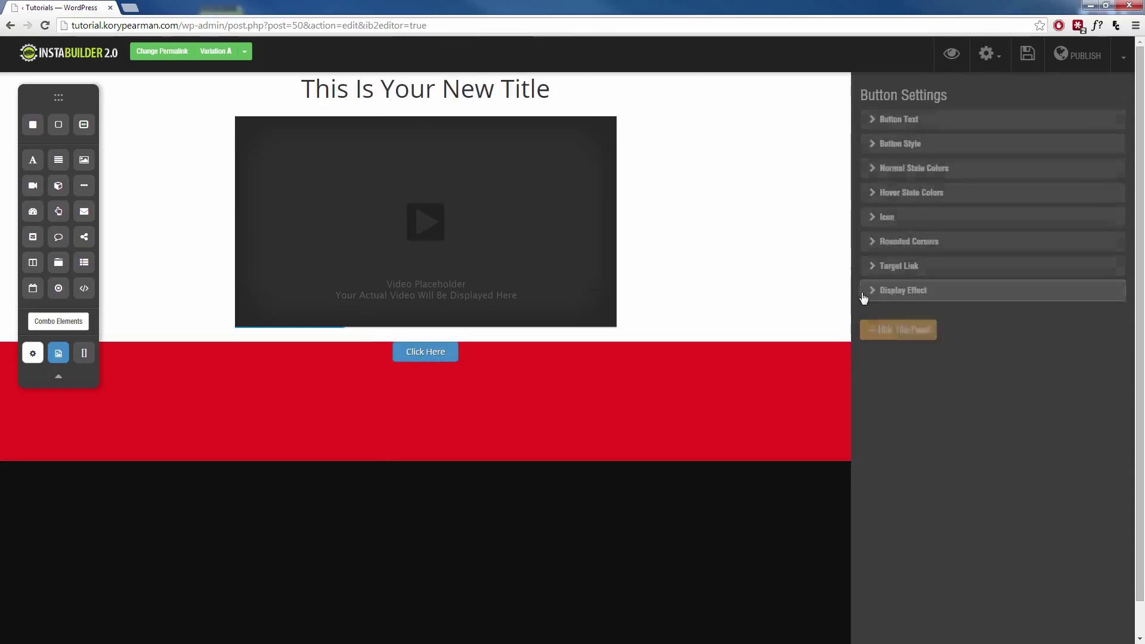
click(922, 143)
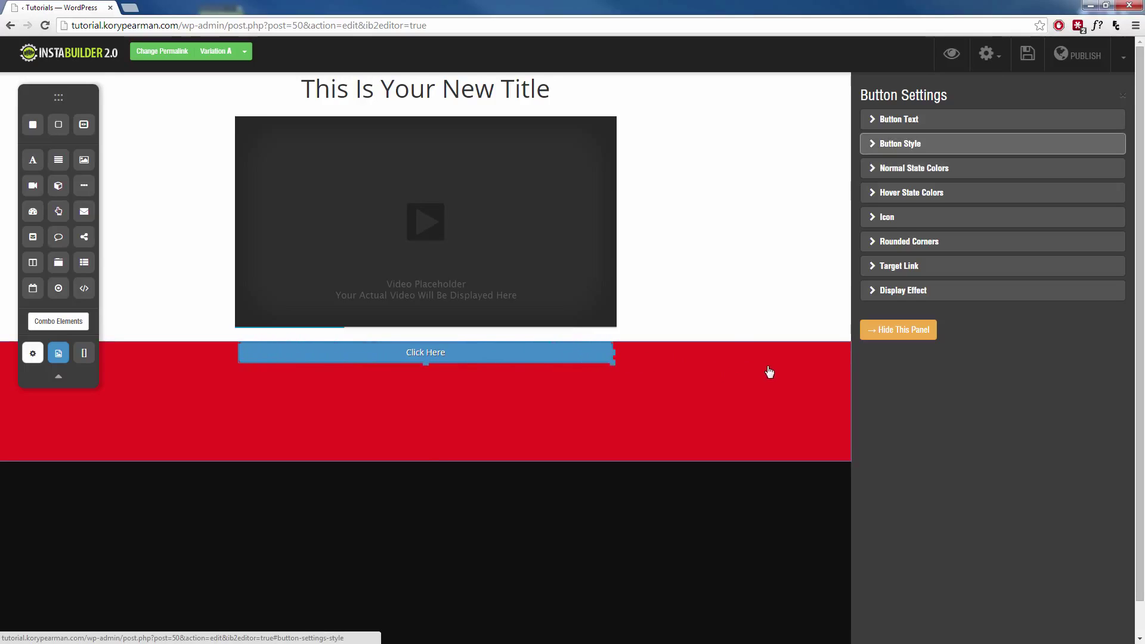
click(534, 365)
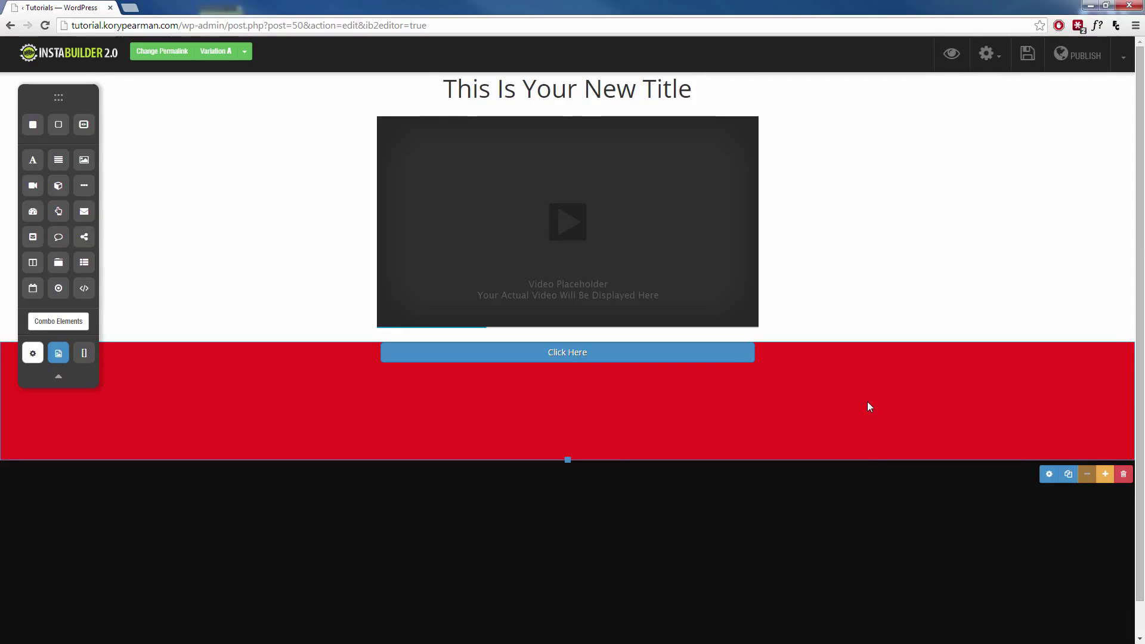
Give the red band about 39 px of top padding
click(1049, 475)
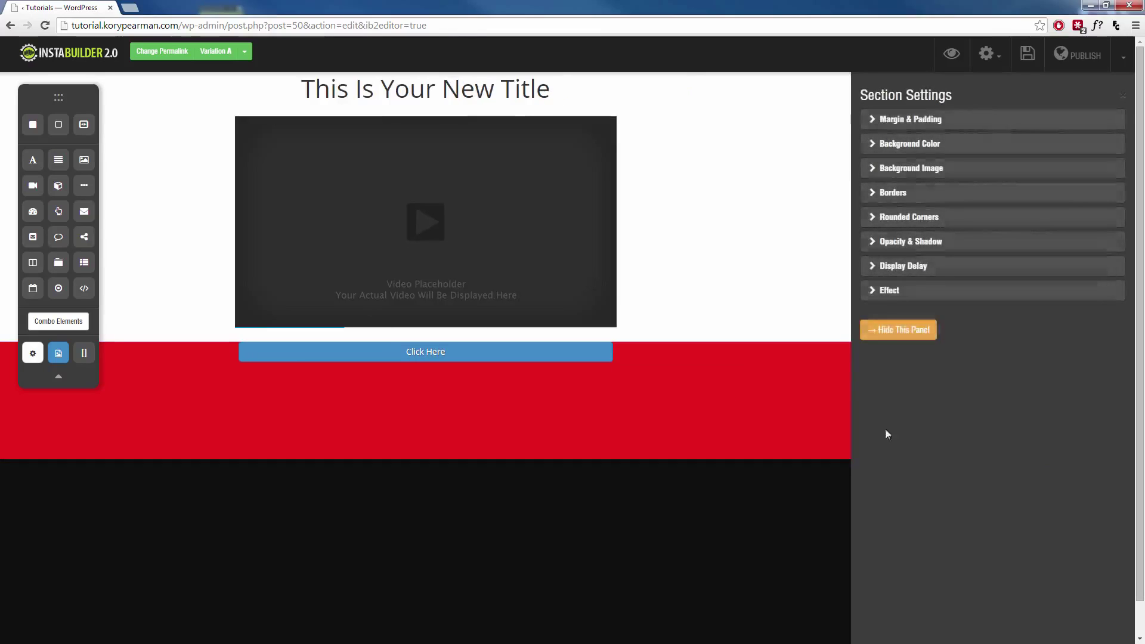
click(925, 120)
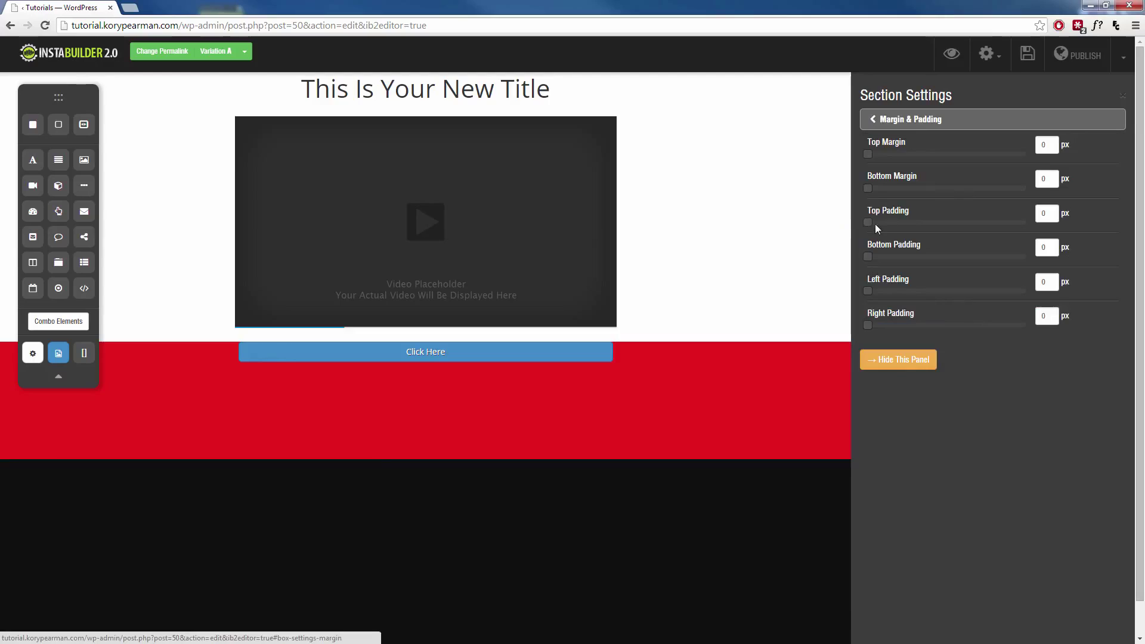
drag(875, 224, 887, 225)
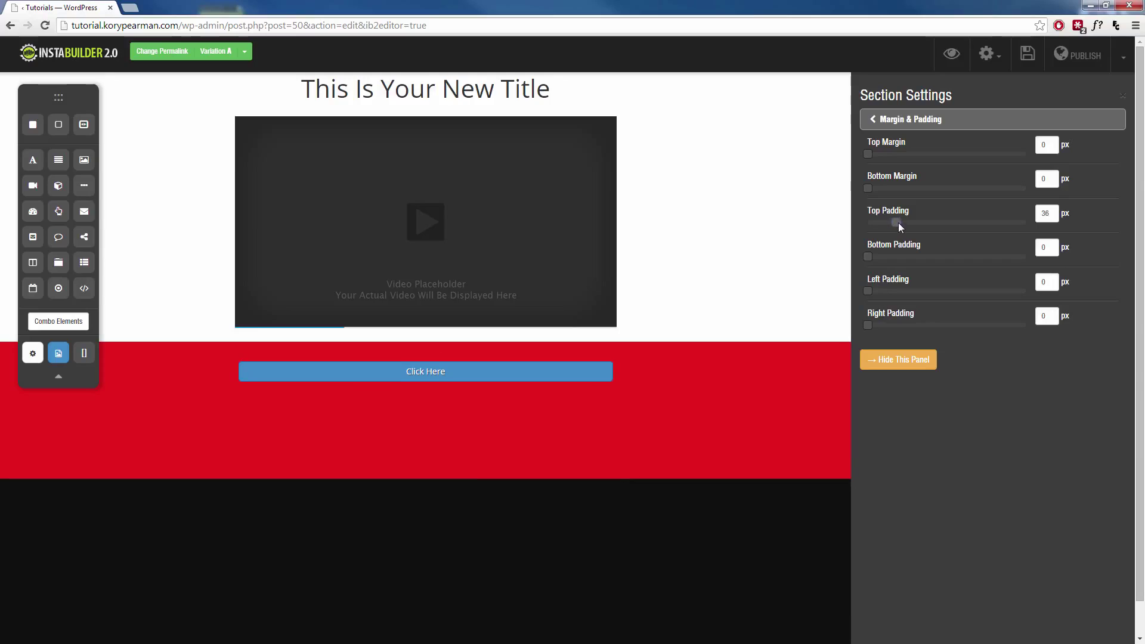
drag(898, 223, 901, 224)
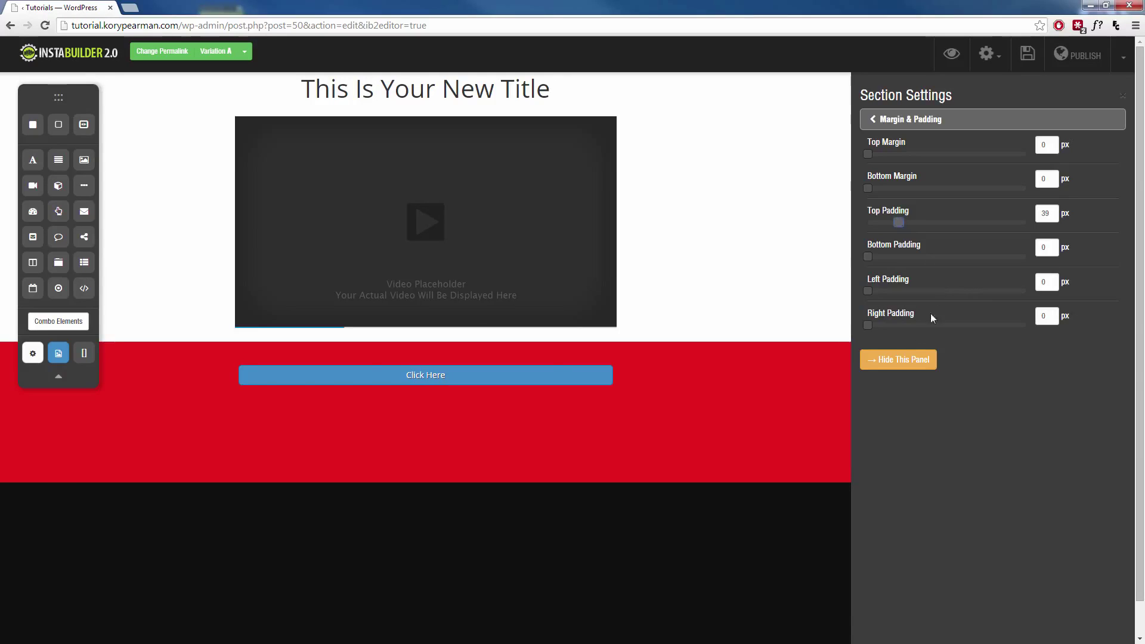
click(892, 360)
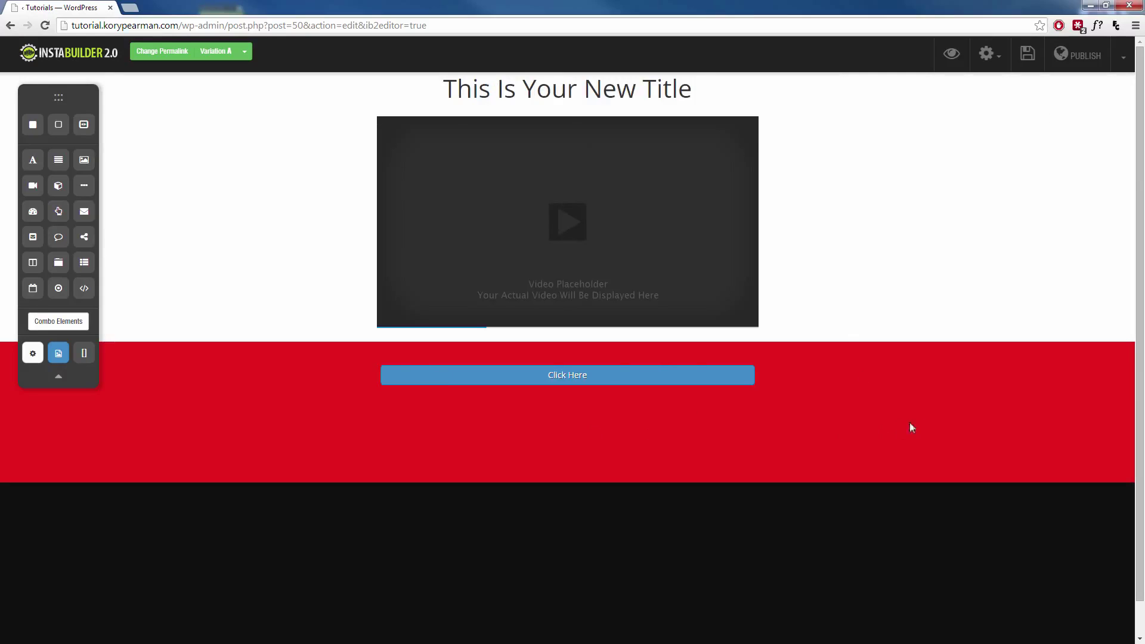
Drag the red band's bottom edge up to just below the Click Here button
mouse_move(924, 421)
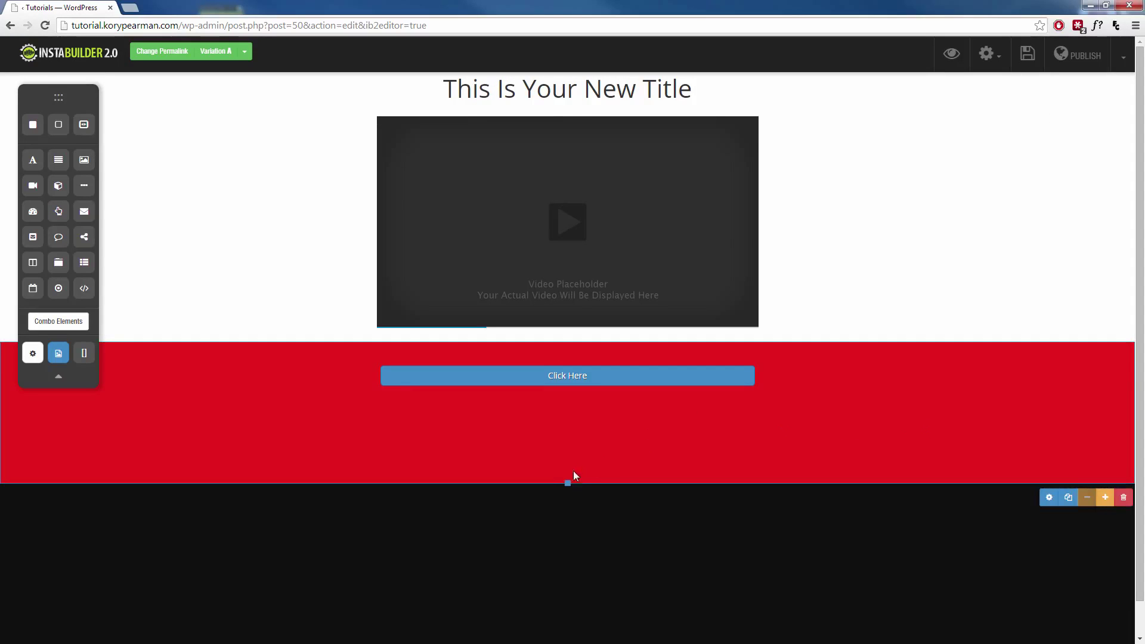
drag(568, 483, 533, 428)
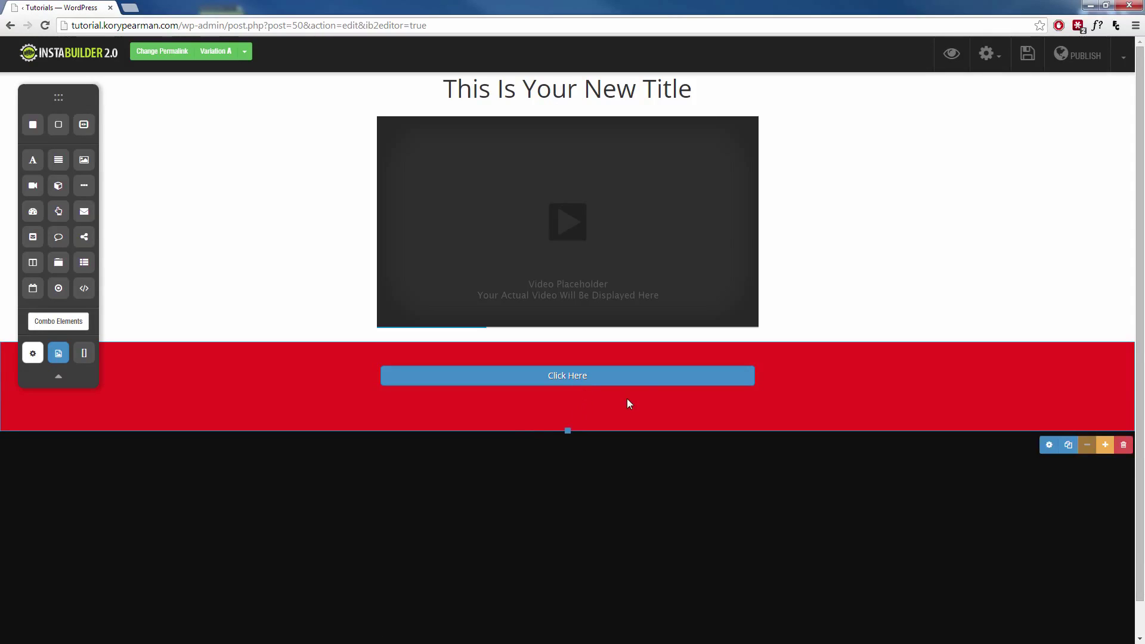
click(653, 402)
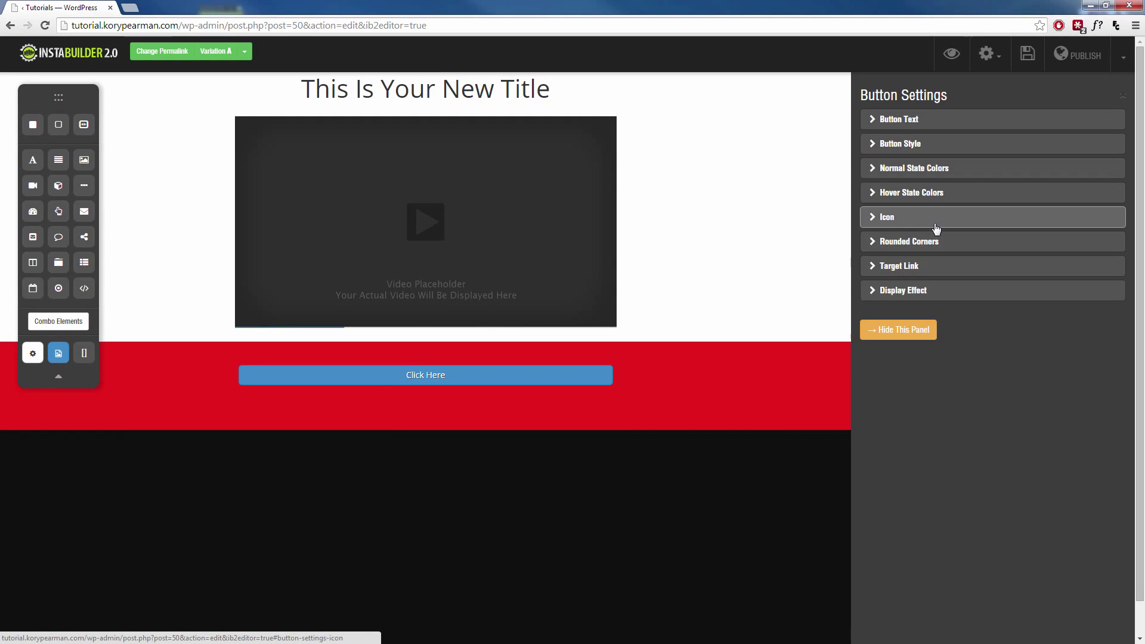
click(907, 331)
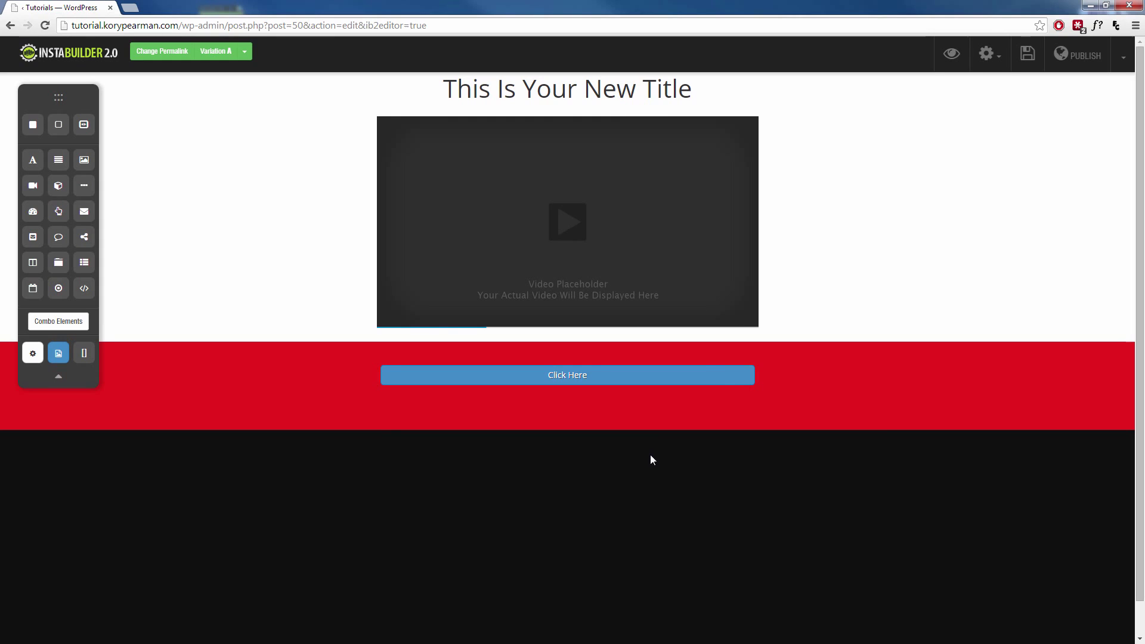
click(714, 385)
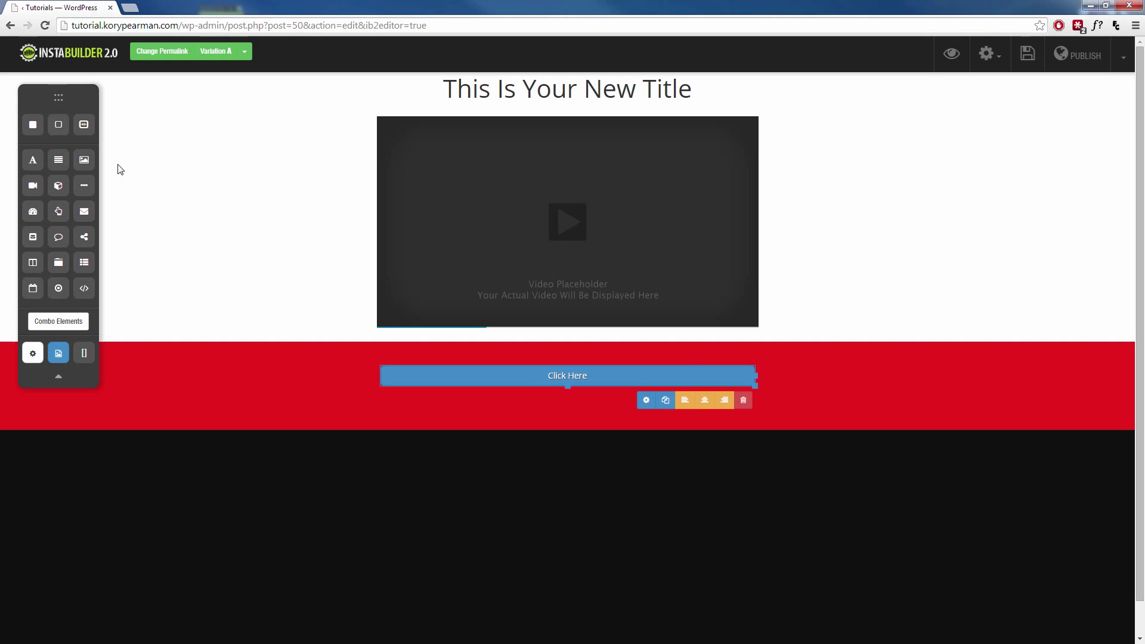
Add a white section with a centred 'This Is Your New Title' heading above a three-column row
drag(58, 124, 453, 465)
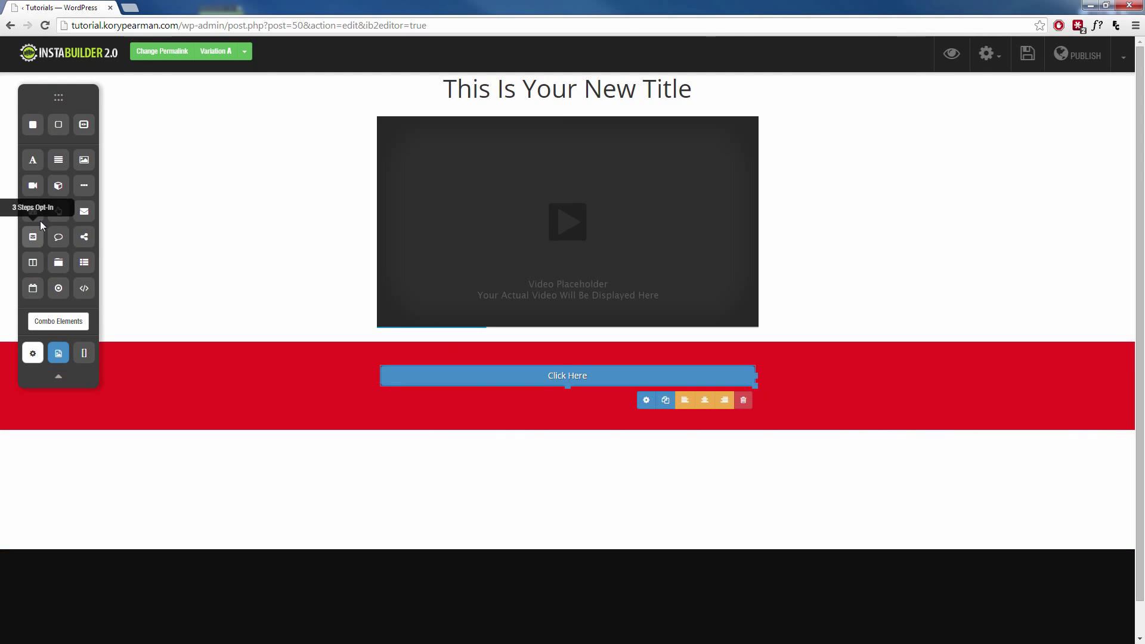
drag(33, 159, 470, 490)
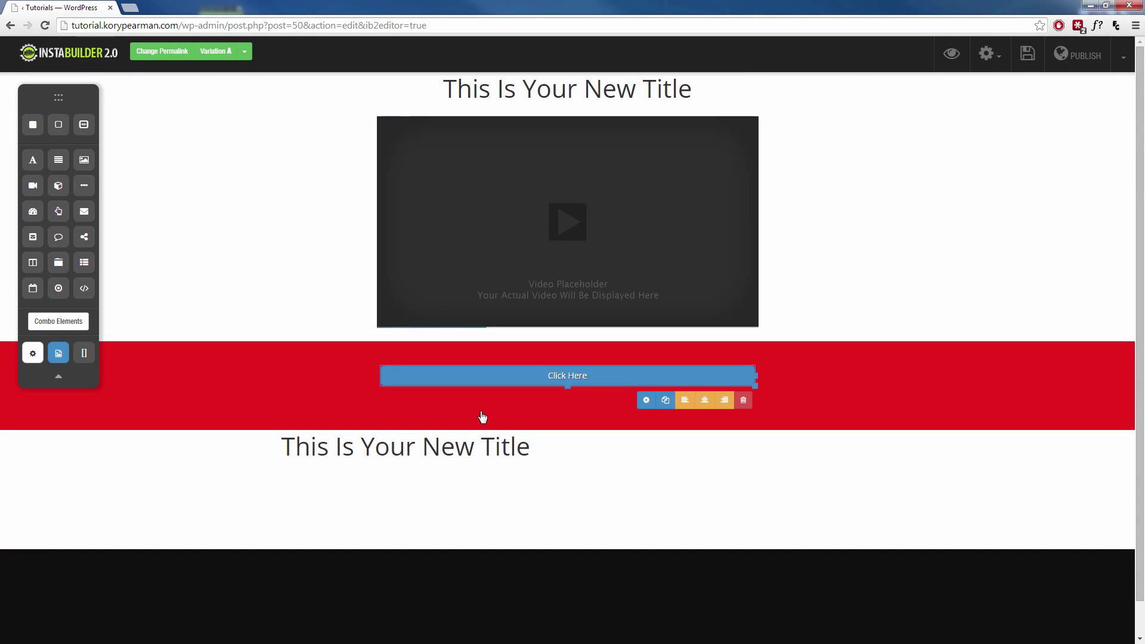
scroll(481, 417, down, 1)
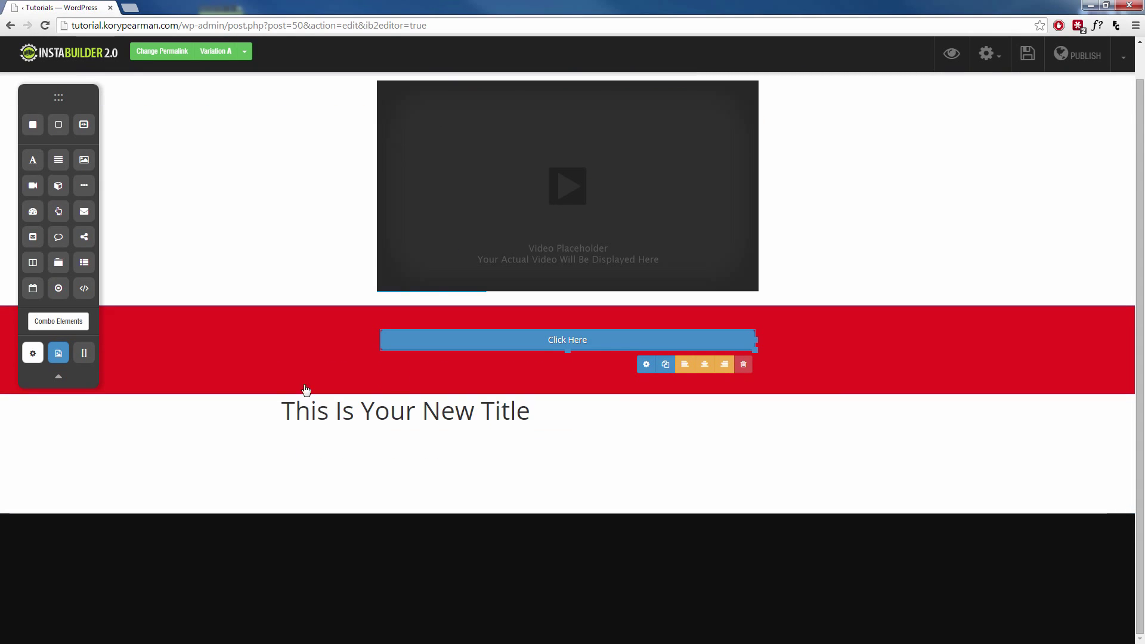
click(463, 425)
click(818, 440)
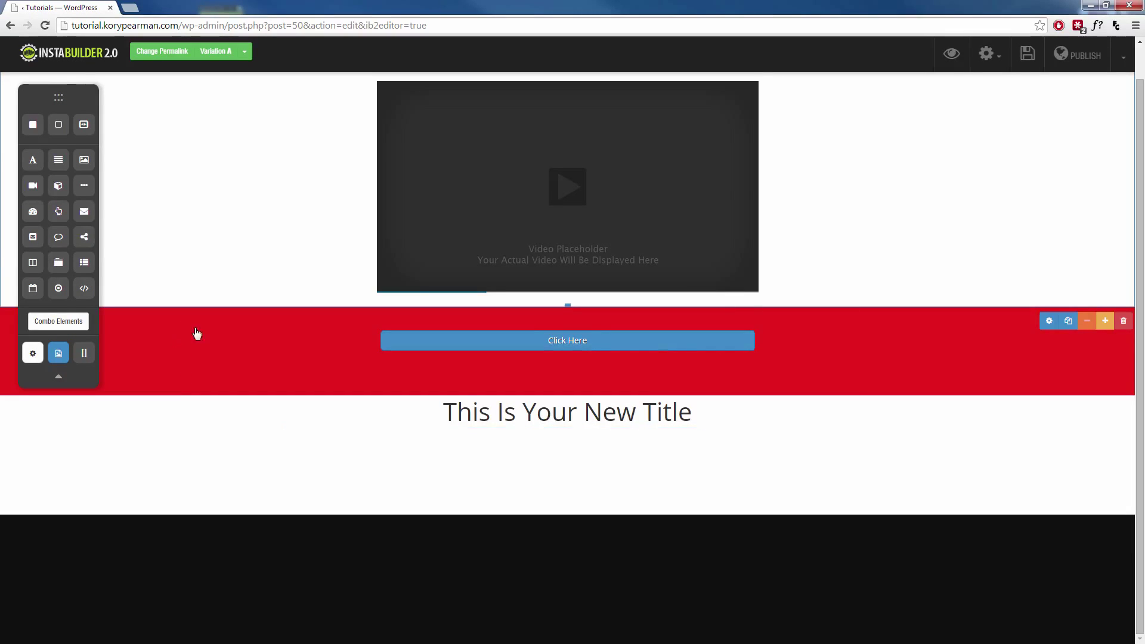
drag(34, 267, 555, 480)
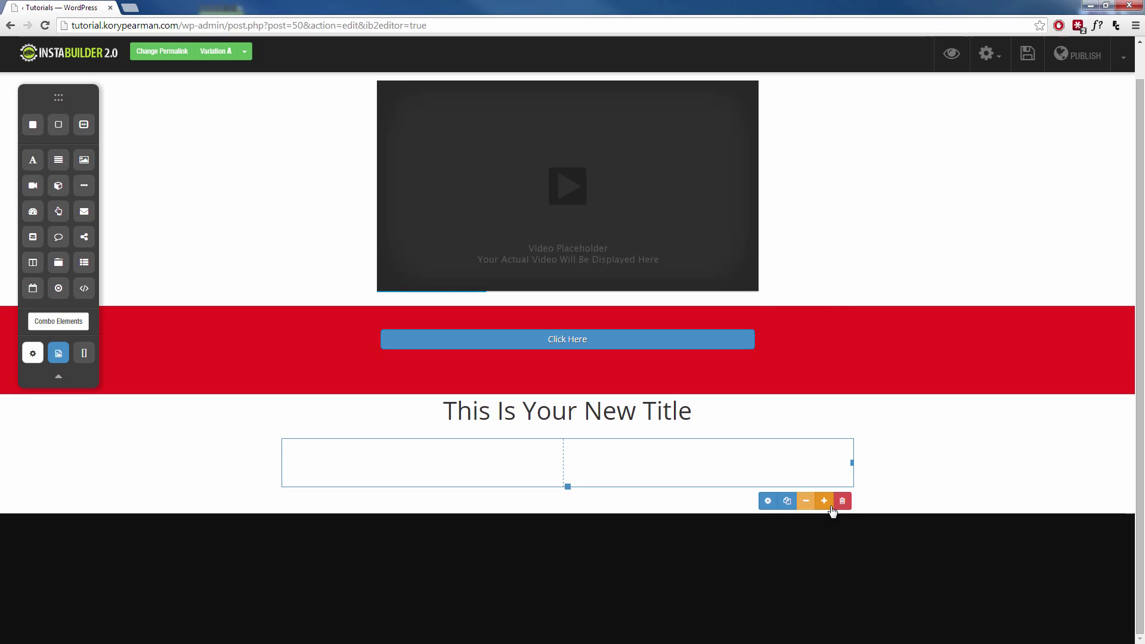
click(826, 498)
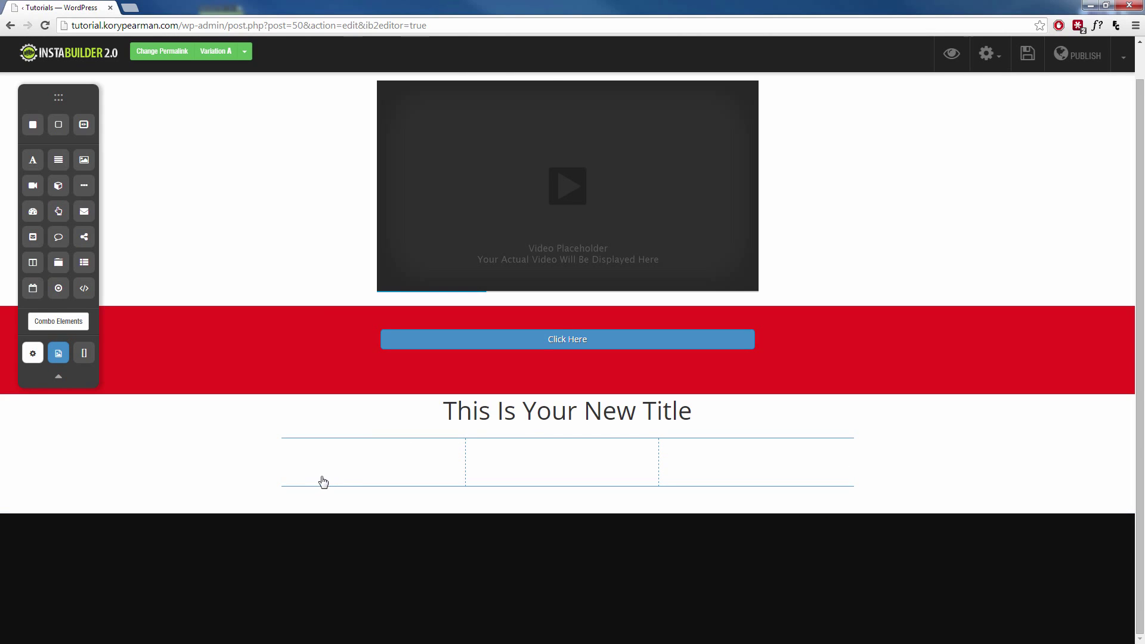
scroll(323, 482, up, 1)
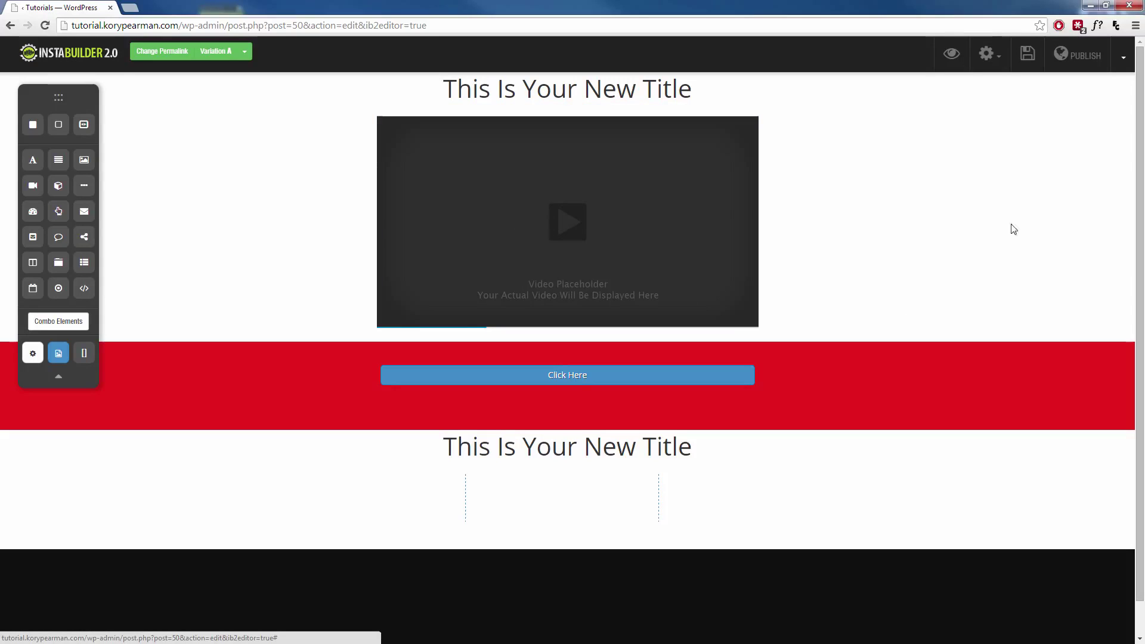
click(1124, 59)
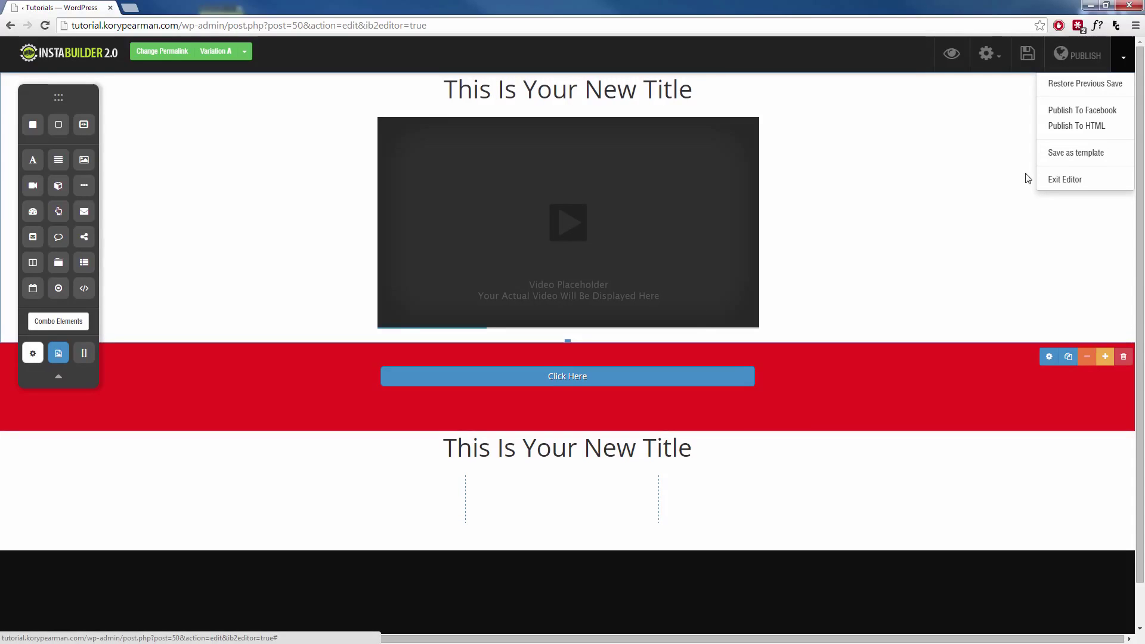
click(1125, 58)
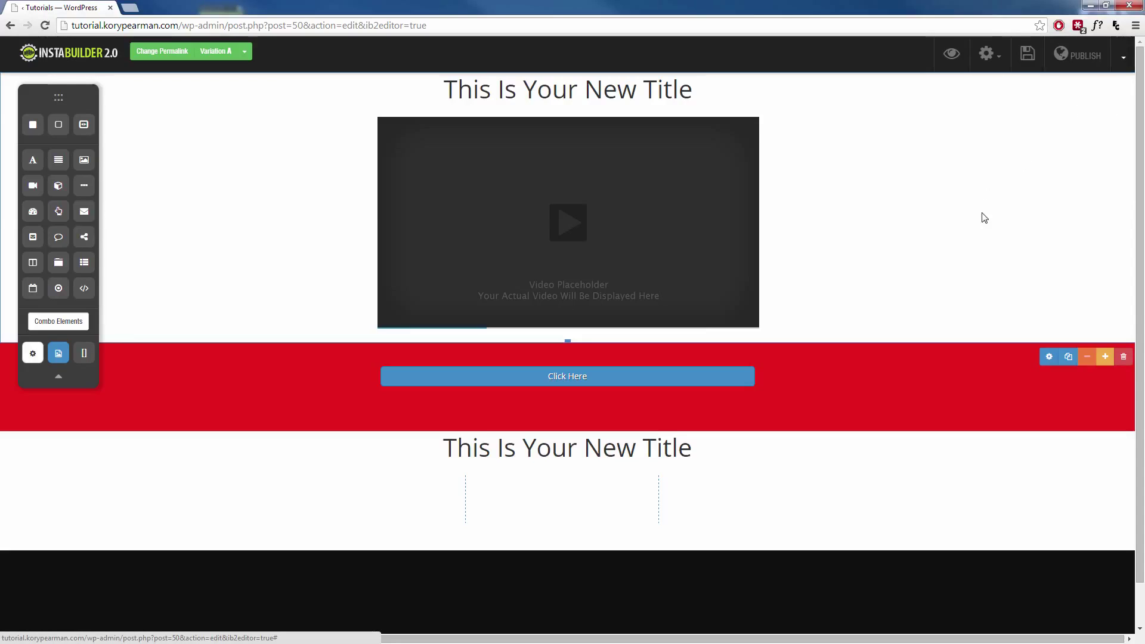